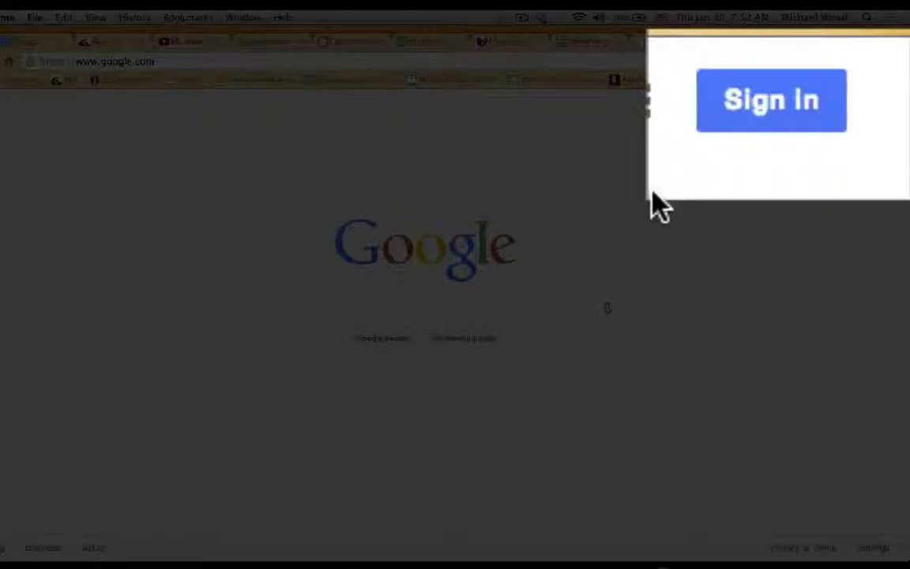
Sign in with the school teacher account and open Google Sites from the apps grid
click(865, 109)
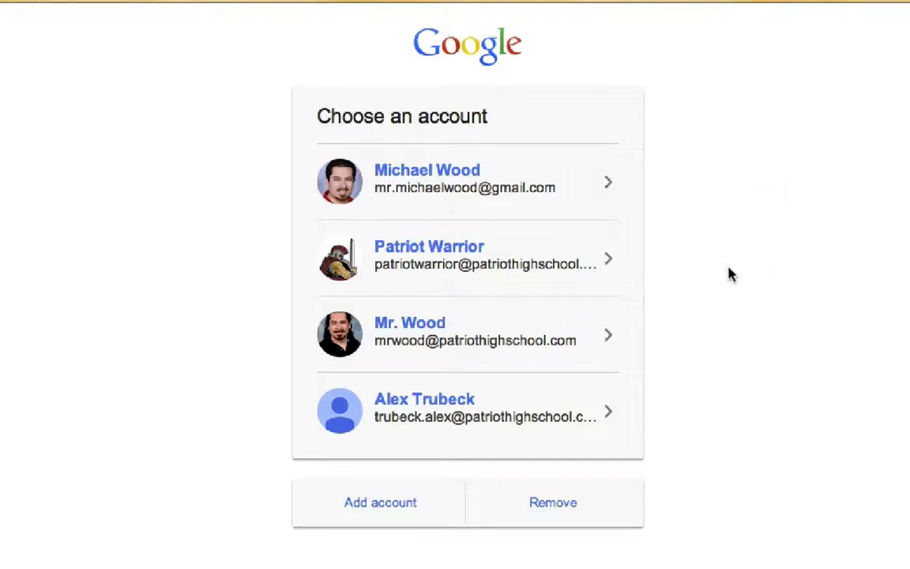
click(345, 353)
click(467, 465)
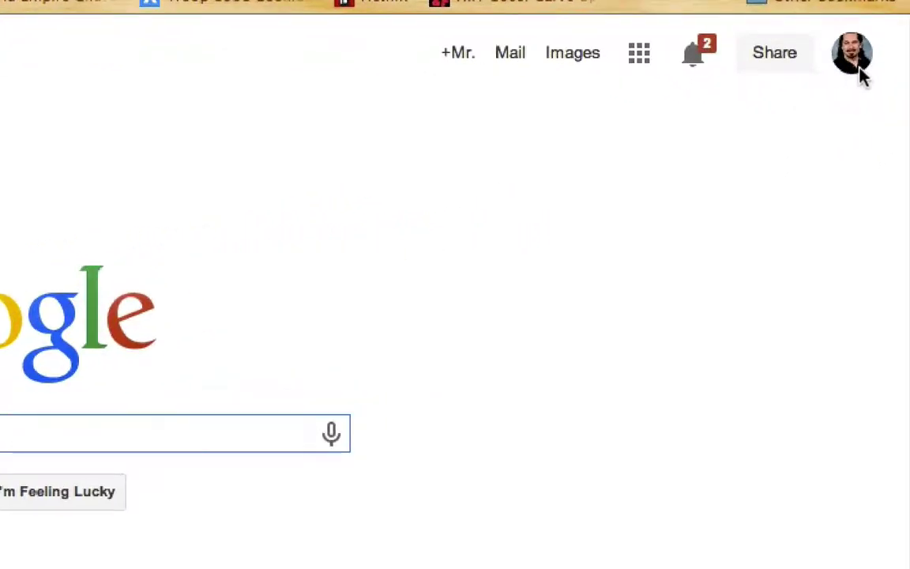
click(639, 57)
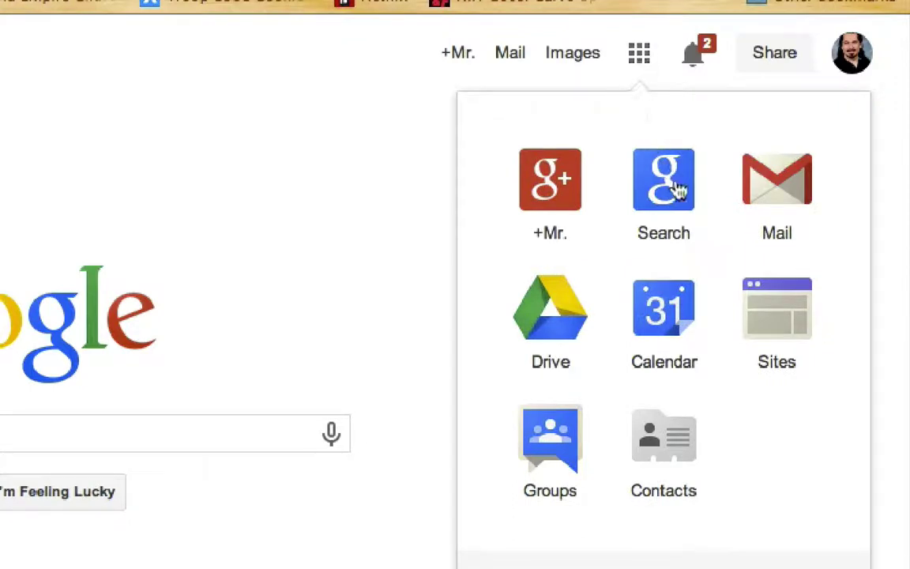
click(780, 322)
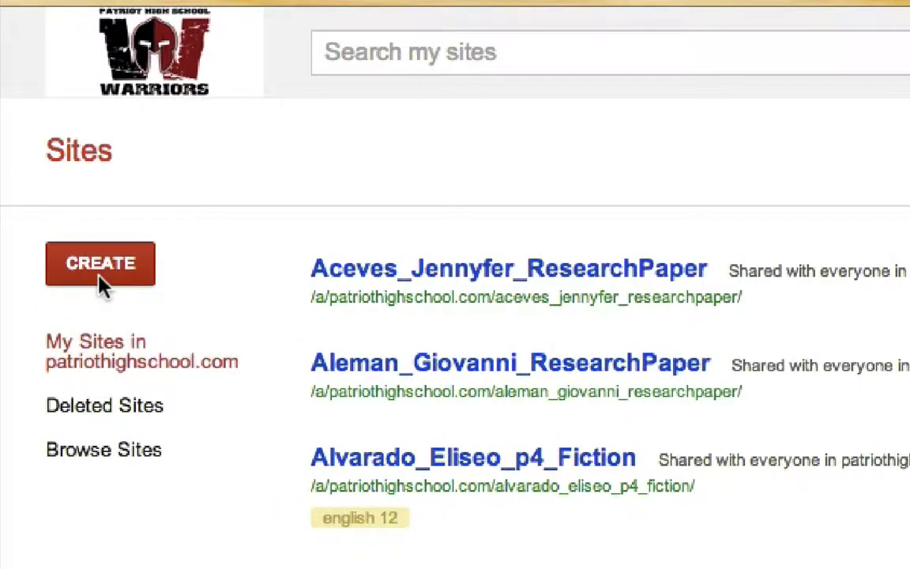
Start a new site and enter 'mrwoodtesting' as its name
click(102, 276)
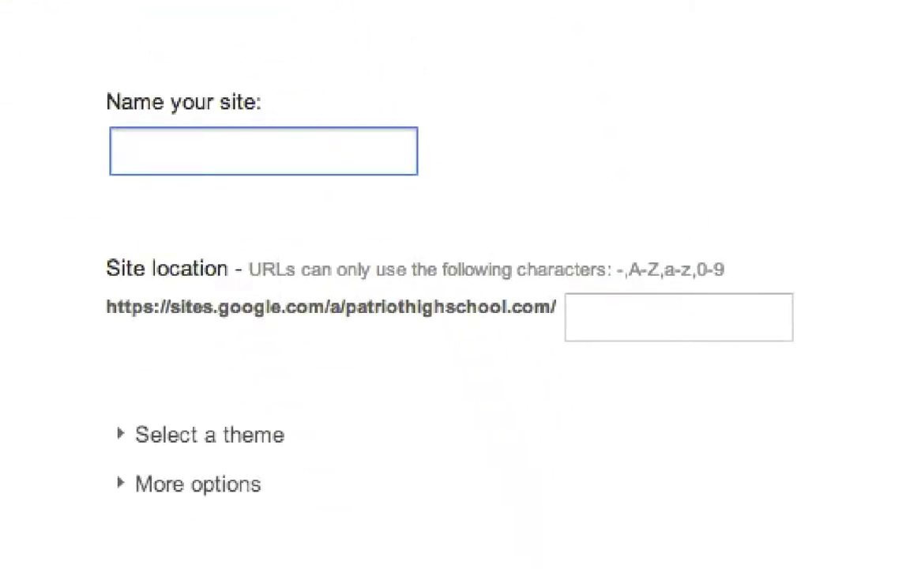
text(mrwood)
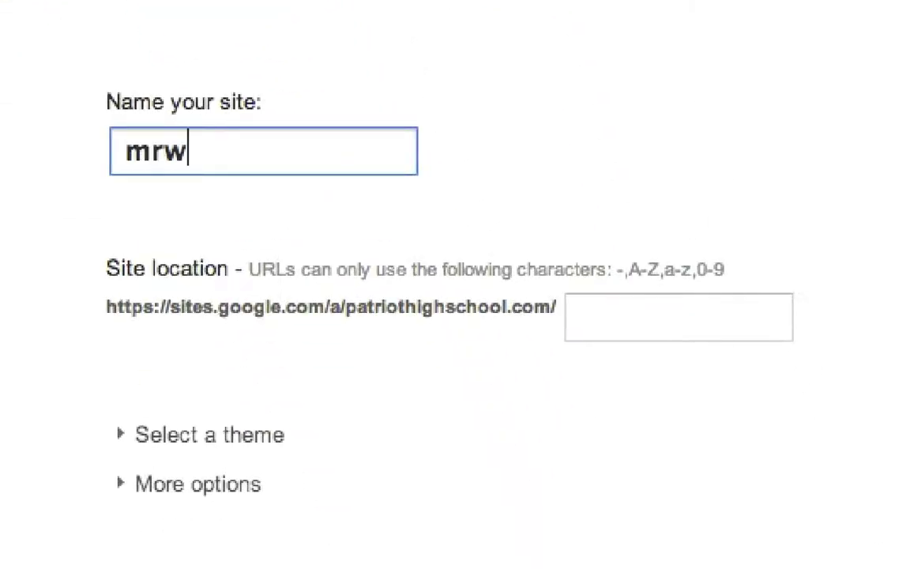
text(testing)
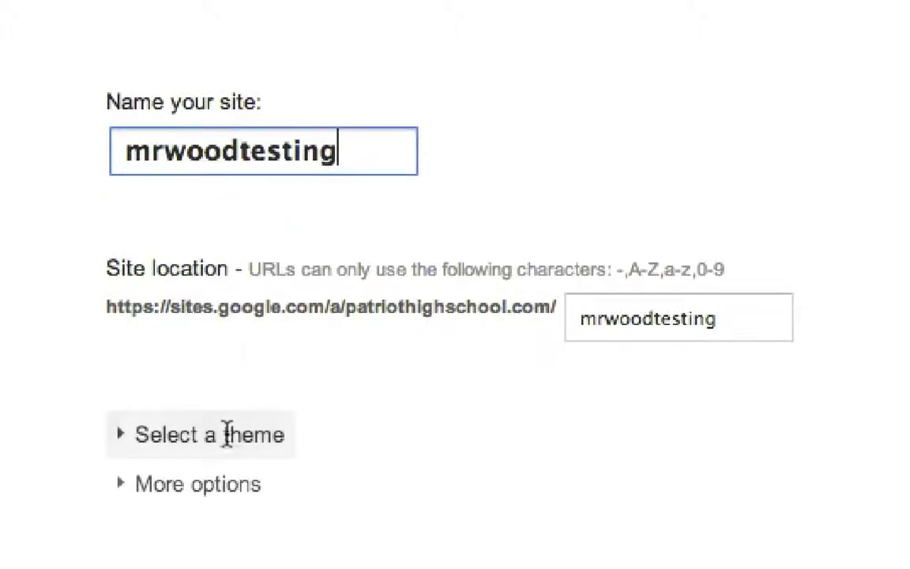
Pick the Micro Sport theme from the theme choices
click(124, 436)
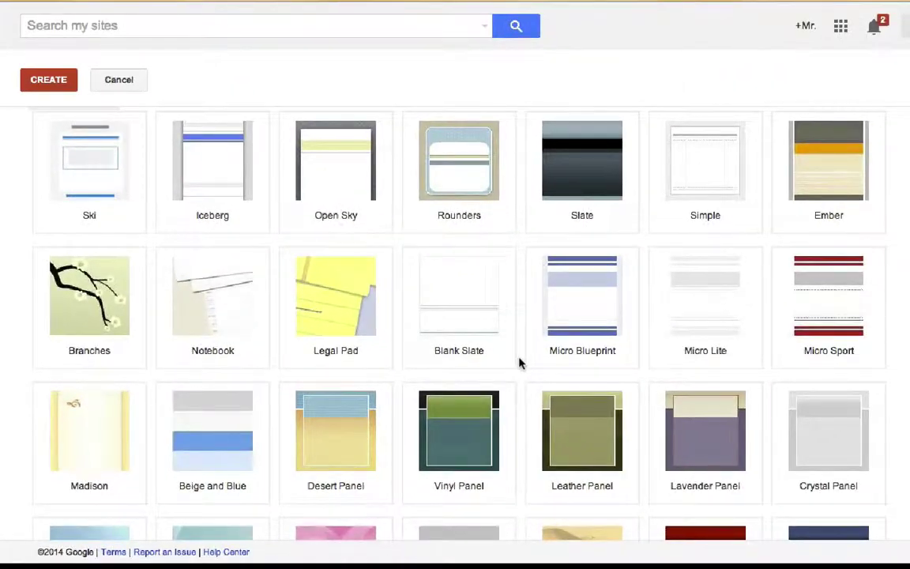
scroll(519, 363, down, 1)
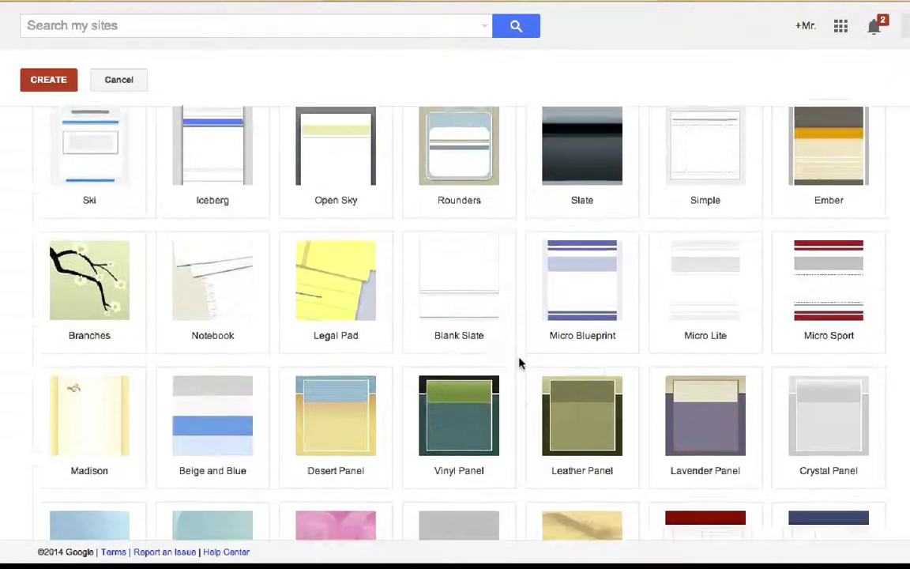
scroll(519, 362, up, 2)
click(826, 319)
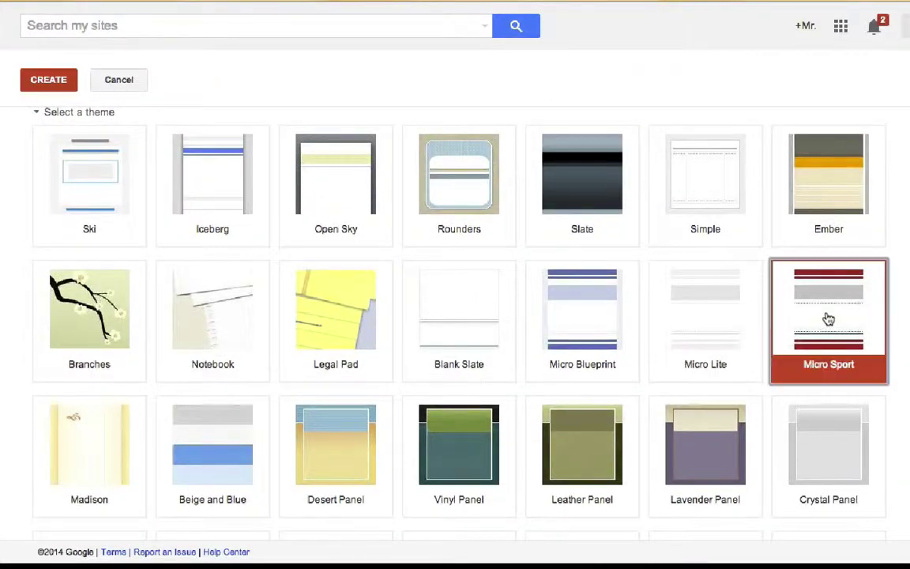
scroll(458, 316, down, 2)
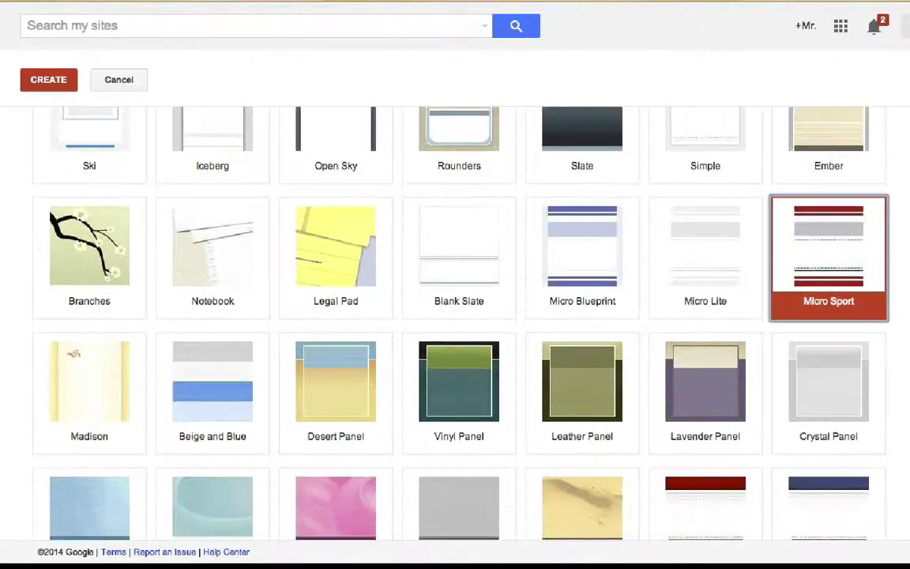
scroll(458, 316, down, 5)
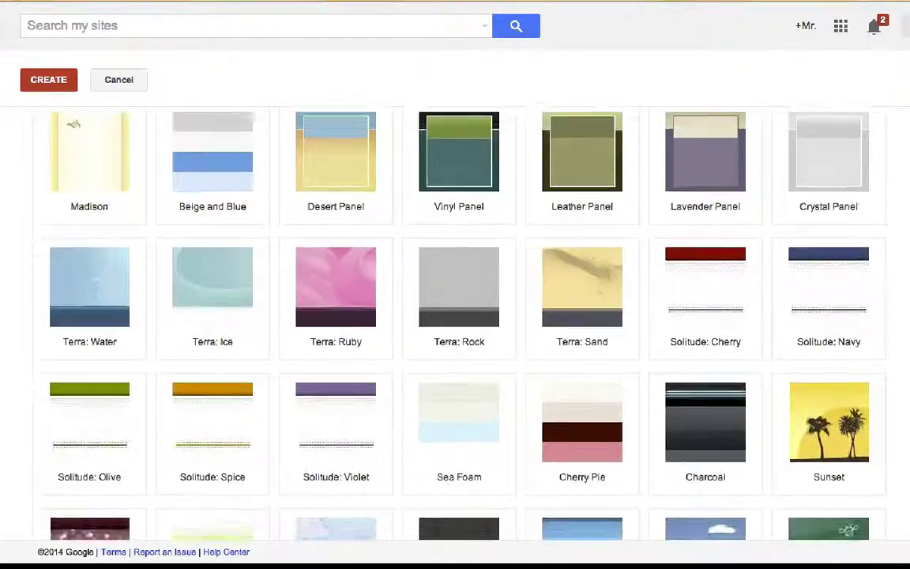
scroll(72, 122, down, 2)
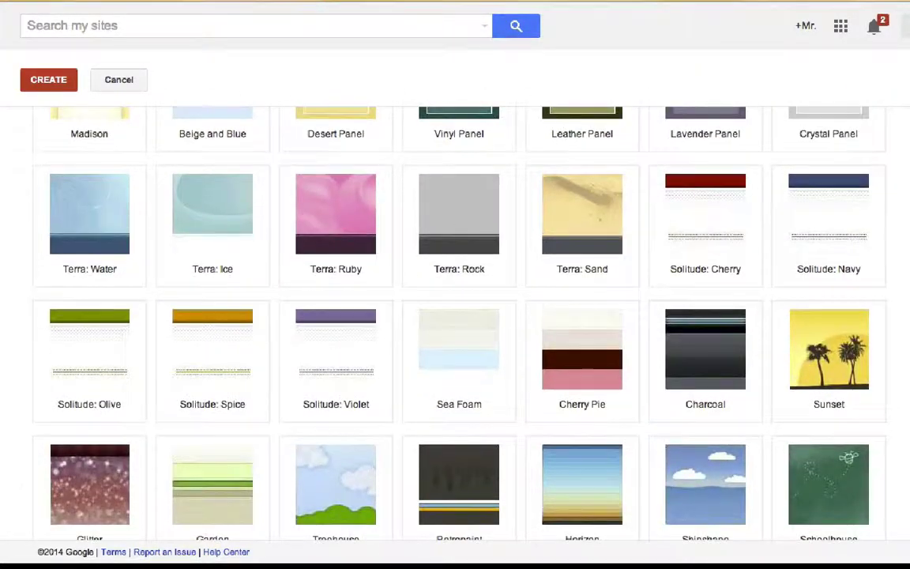
scroll(458, 316, down, 7)
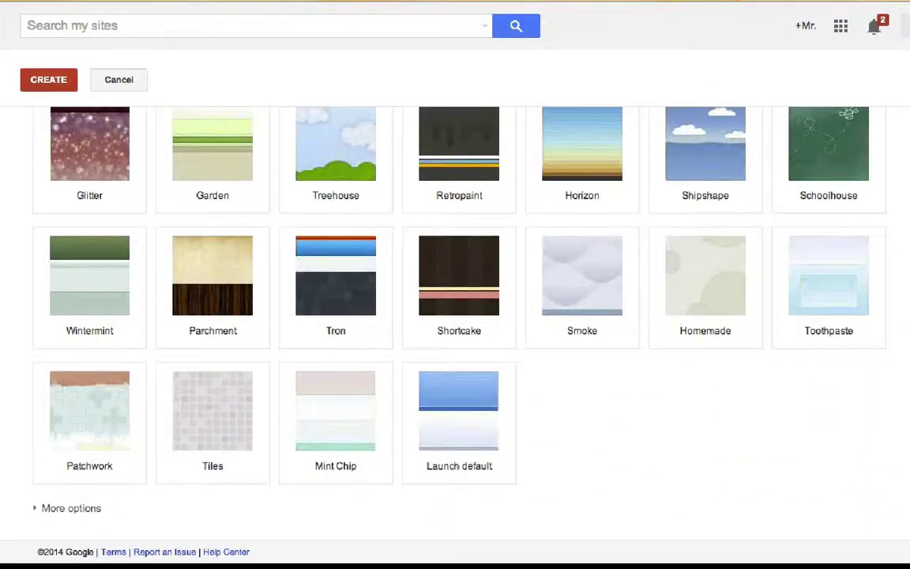
Expand More options to review the site category and description fields
click(35, 508)
scroll(679, 368, down, 3)
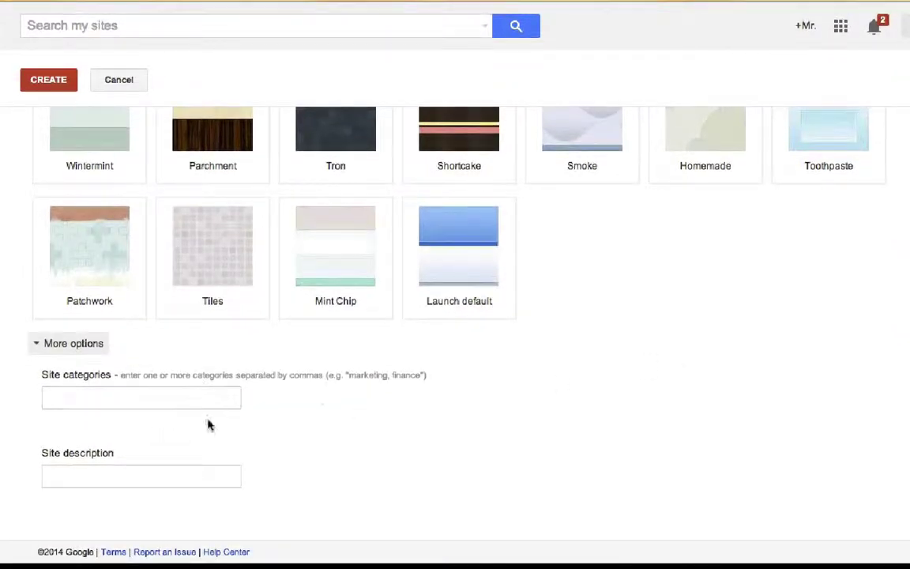
scroll(363, 414, up, 5)
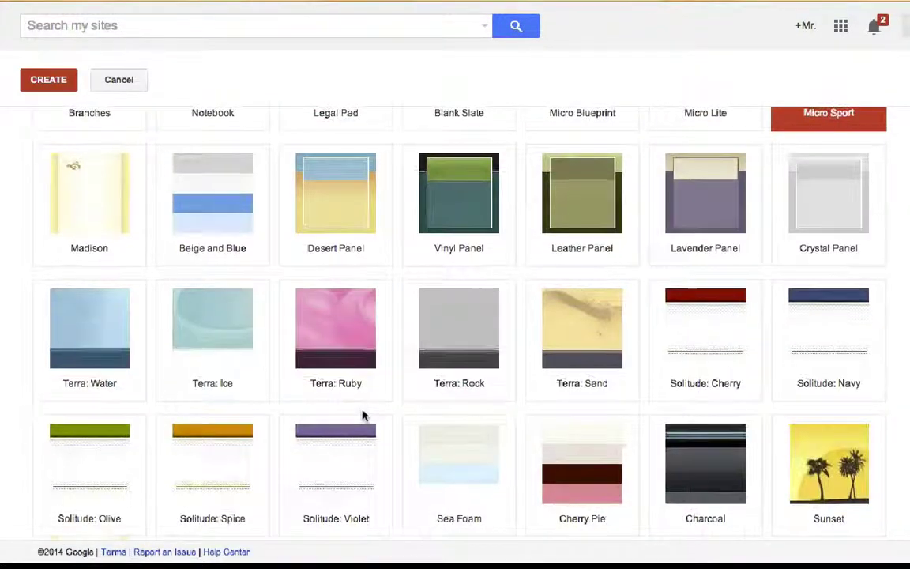
scroll(364, 416, up, 10)
scroll(363, 416, up, 3)
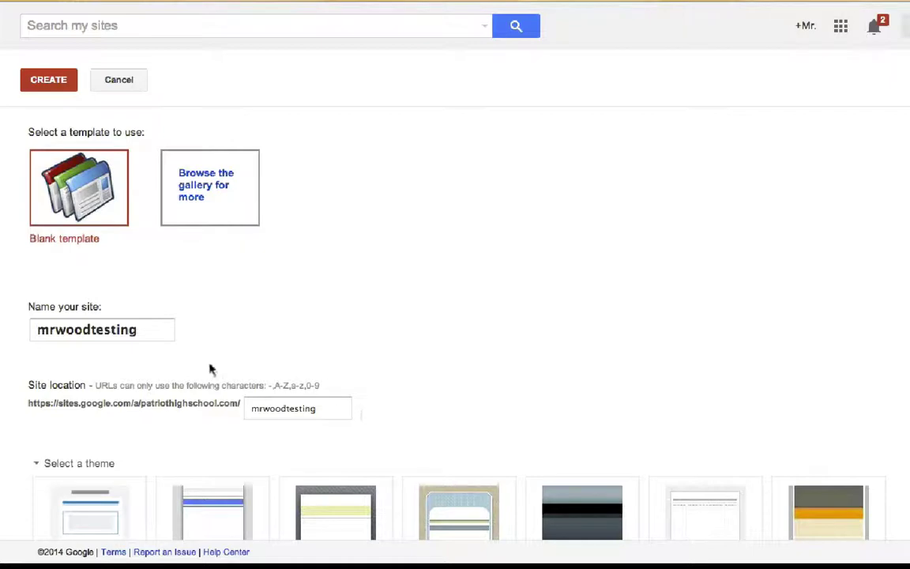
Create the mrwoodtesting site and check its new web address
click(47, 98)
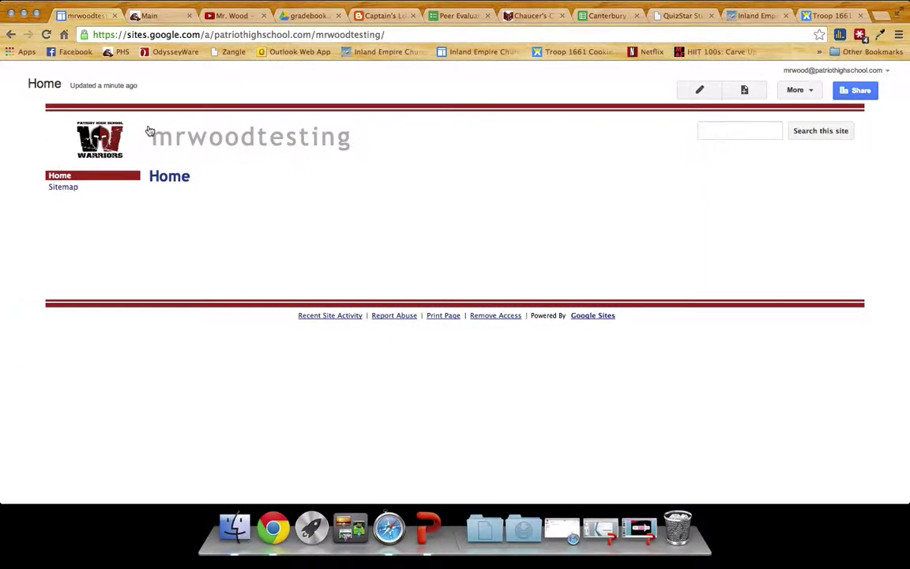
click(401, 34)
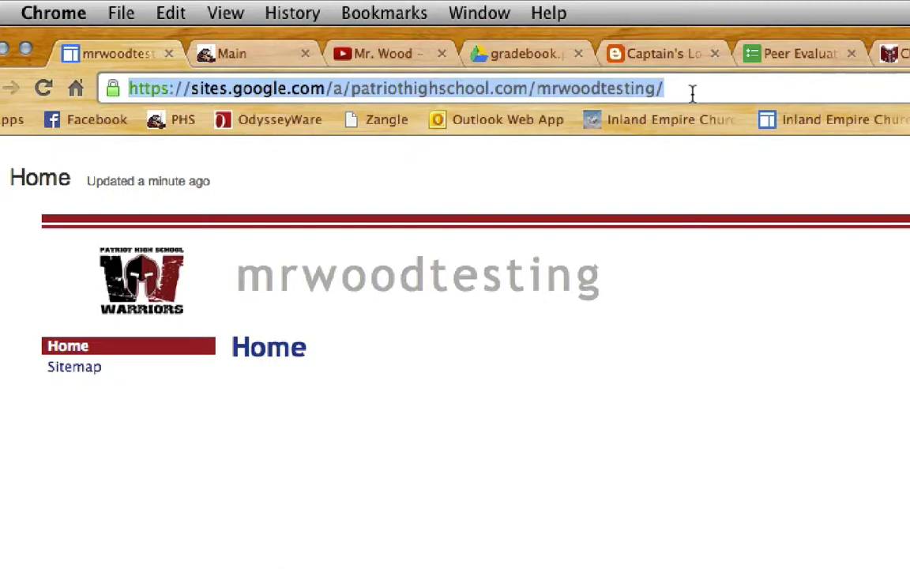
click(691, 93)
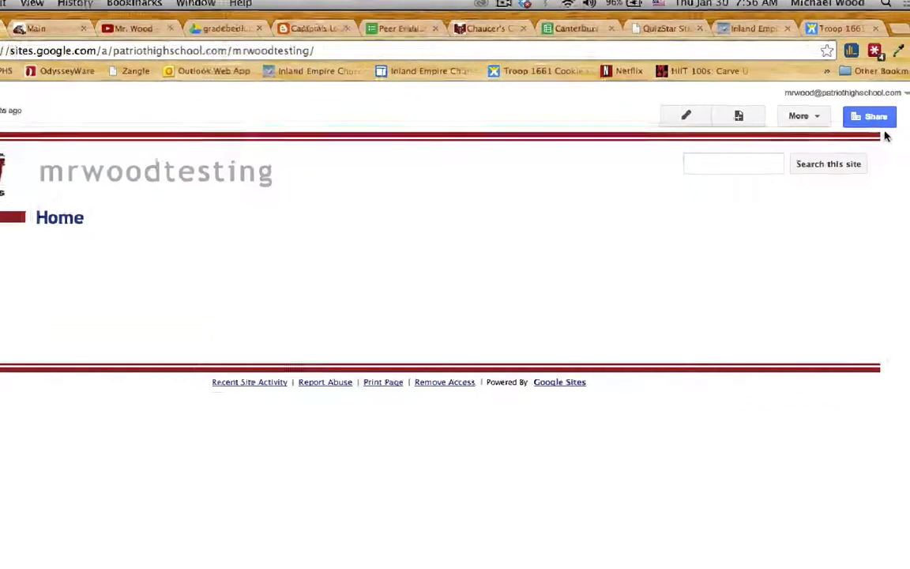
Set the site's sharing visibility to 'Public on the web' and save
mouse_move(865, 140)
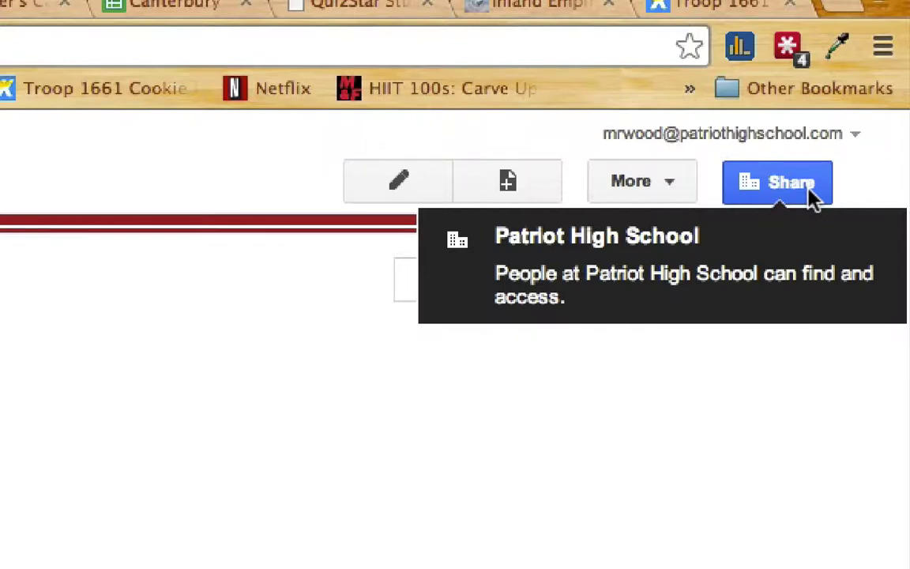
click(750, 197)
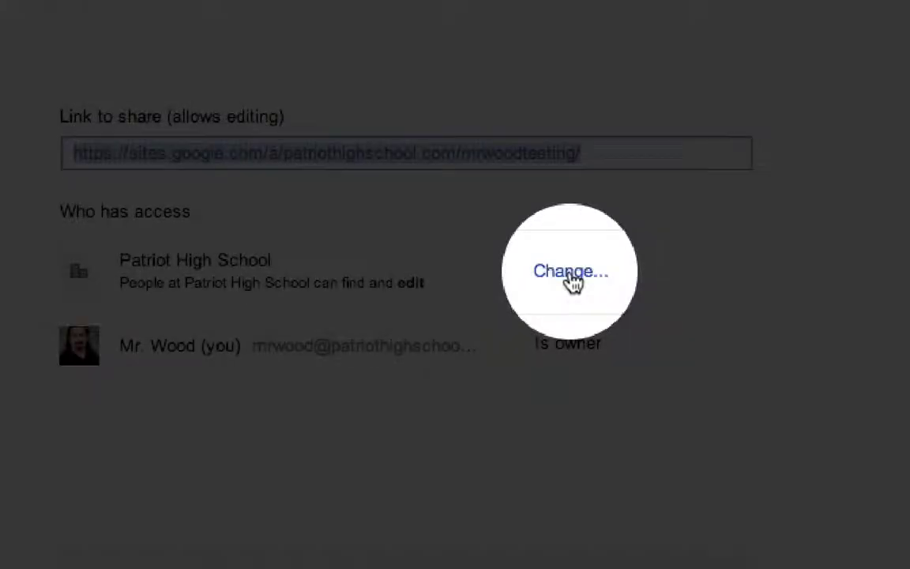
click(571, 272)
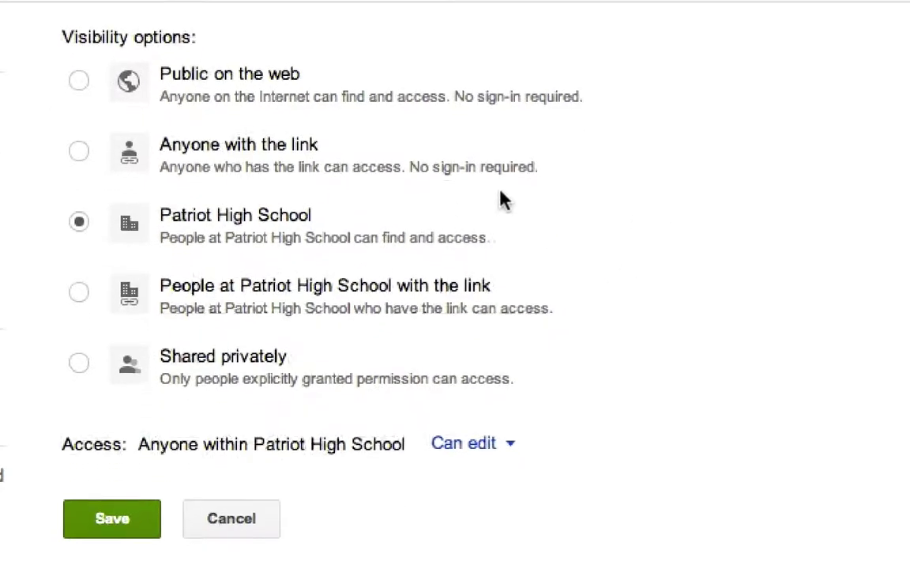
click(79, 80)
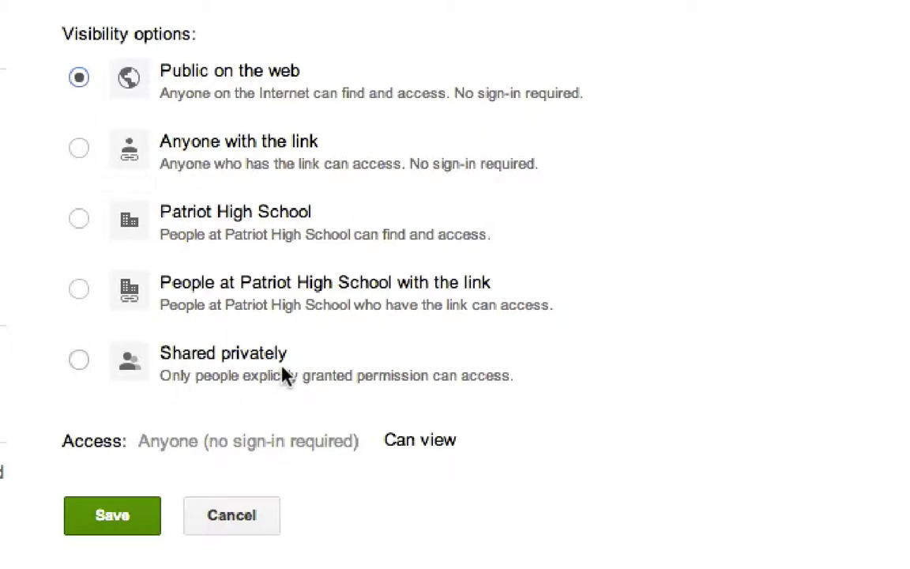
click(98, 521)
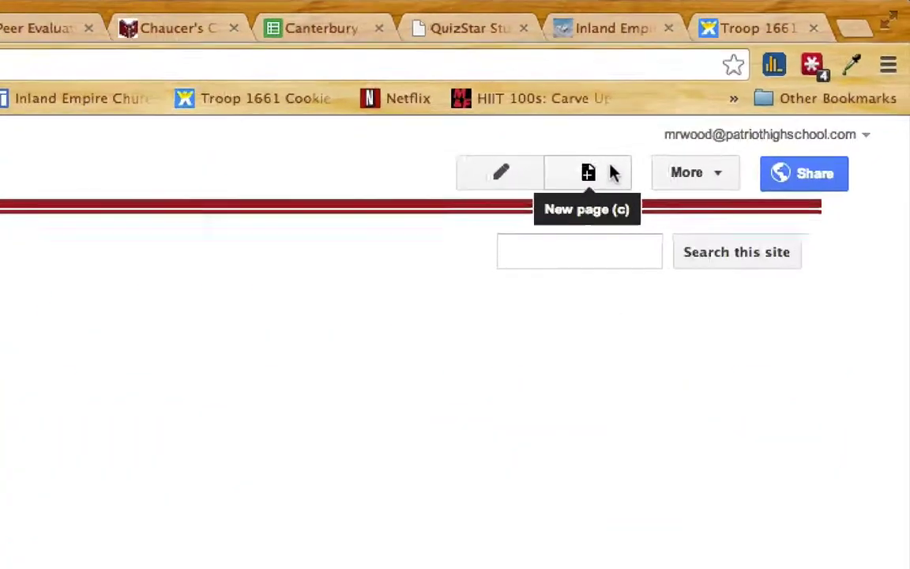
Start a new page named 'Assignments' and view the available page templates
click(574, 186)
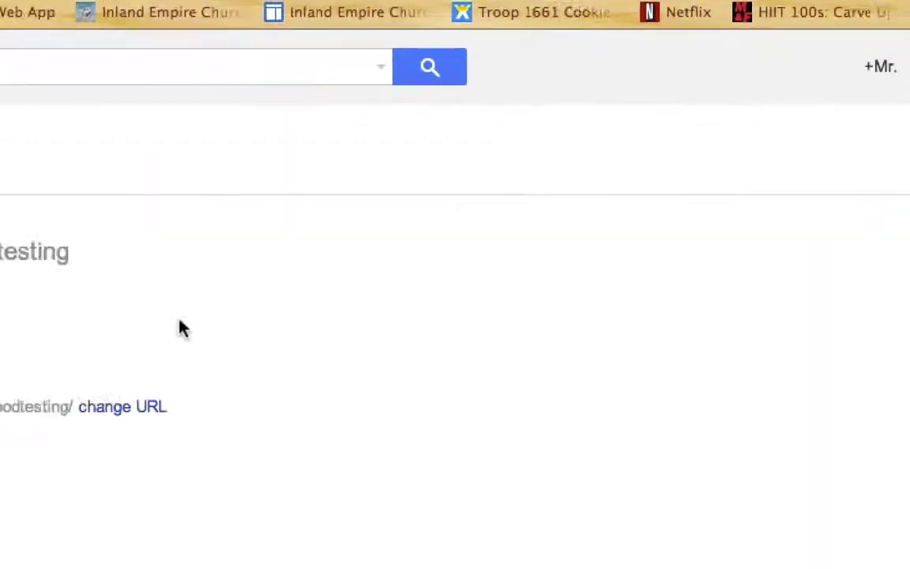
text(Ass)
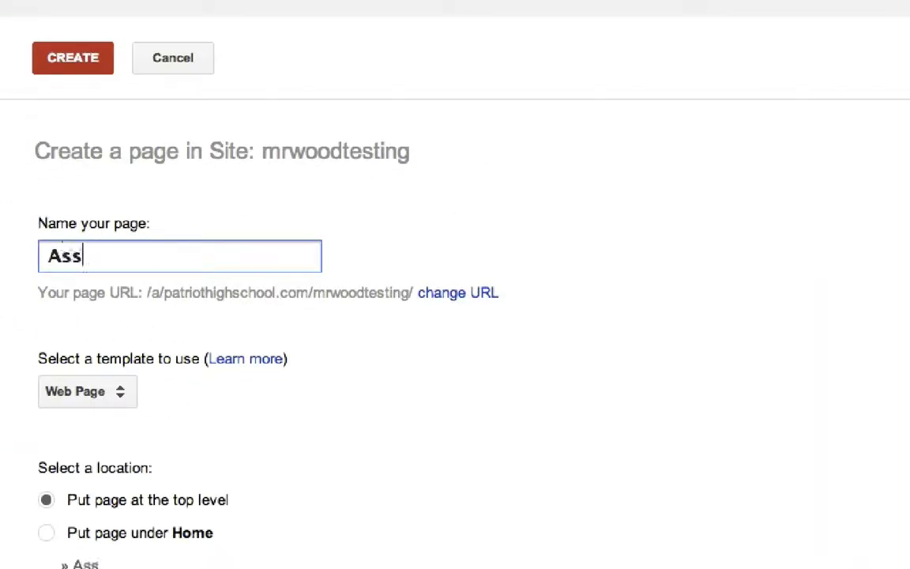
text(ignem)
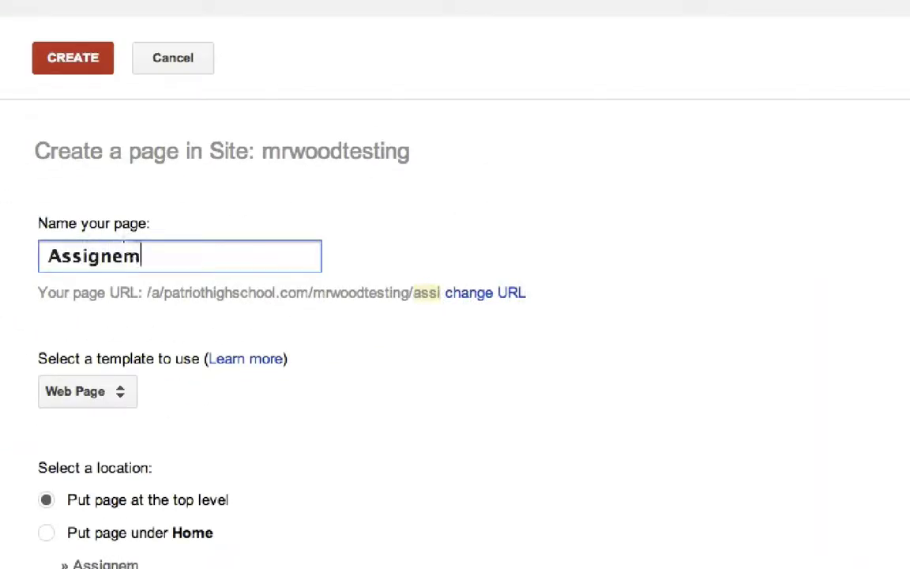
key(BackSpace)
key(BackSpace)
text(ments)
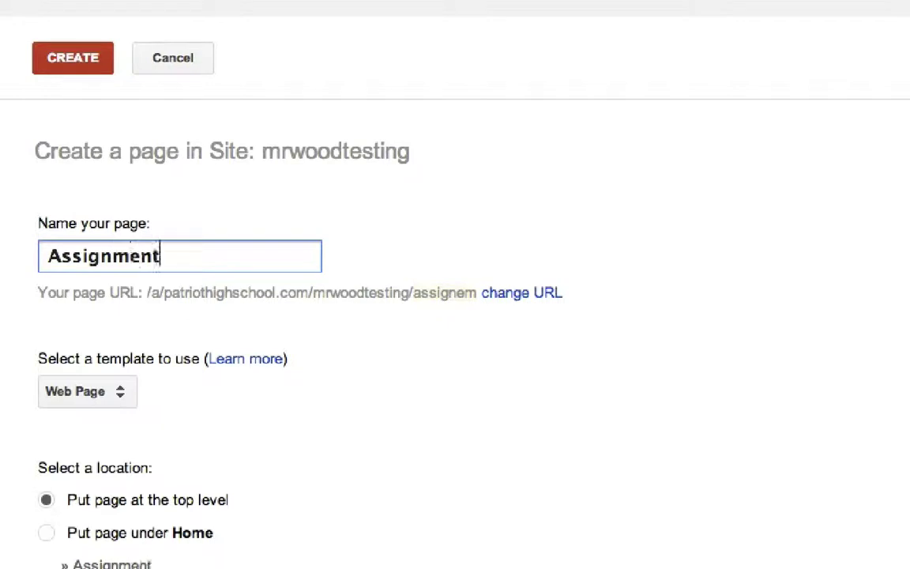
click(536, 396)
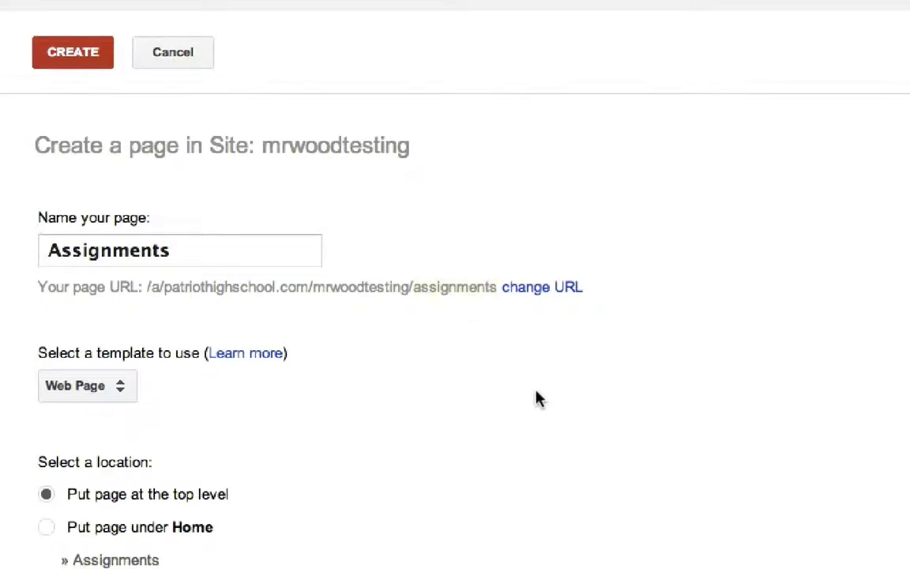
click(121, 391)
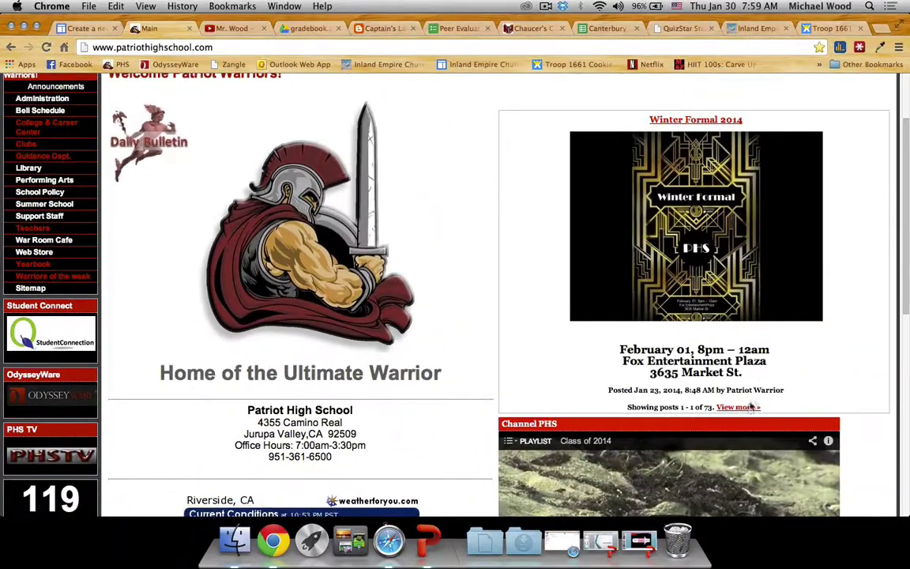
click(751, 405)
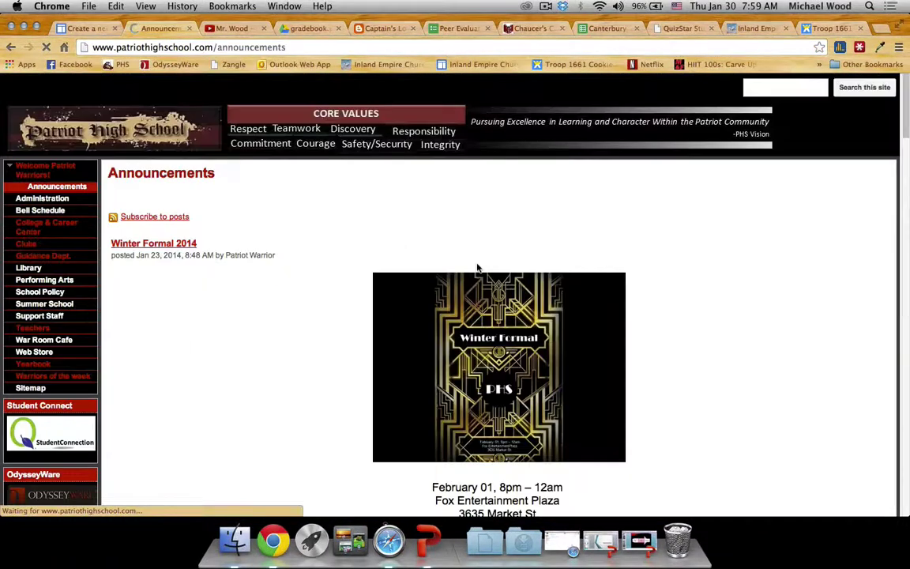
scroll(480, 269, down, 3)
scroll(478, 269, down, 20)
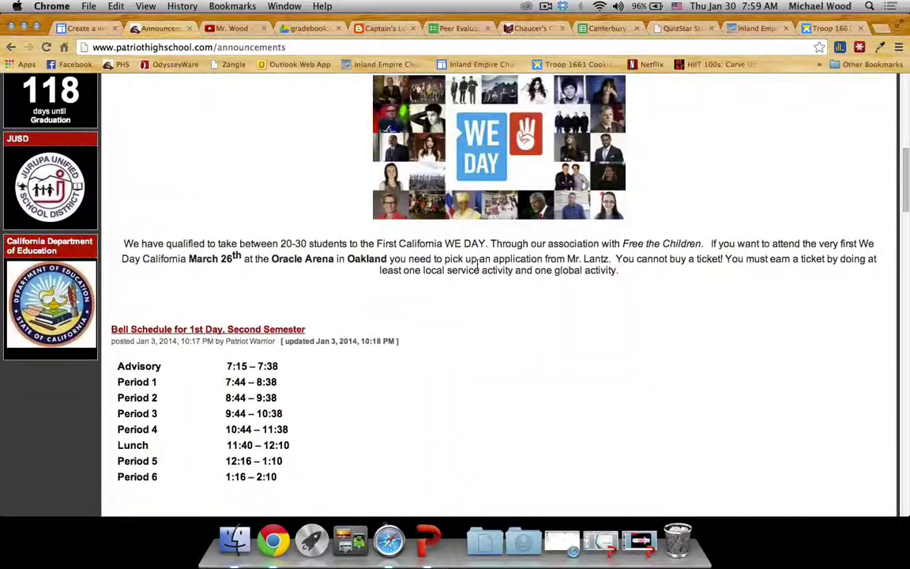
scroll(478, 269, down, 10)
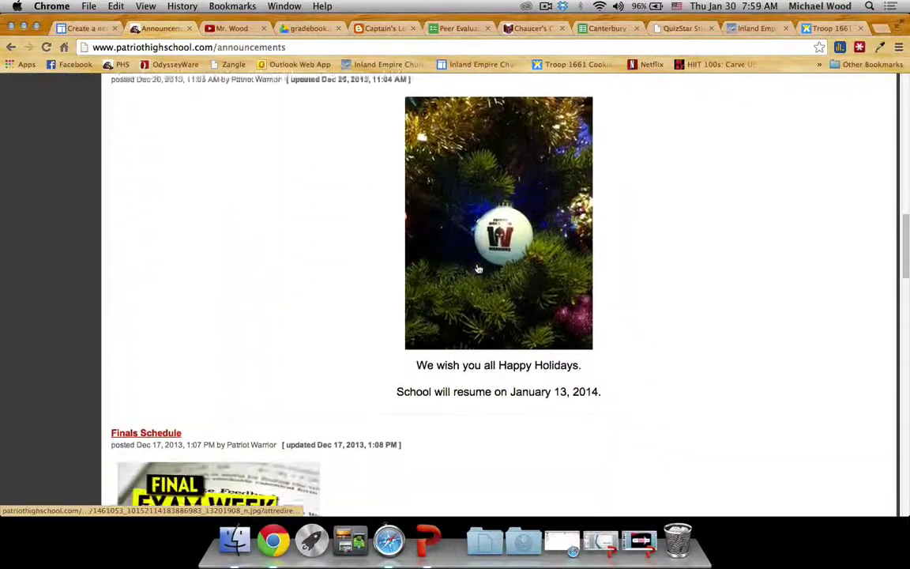
scroll(477, 269, down, 10)
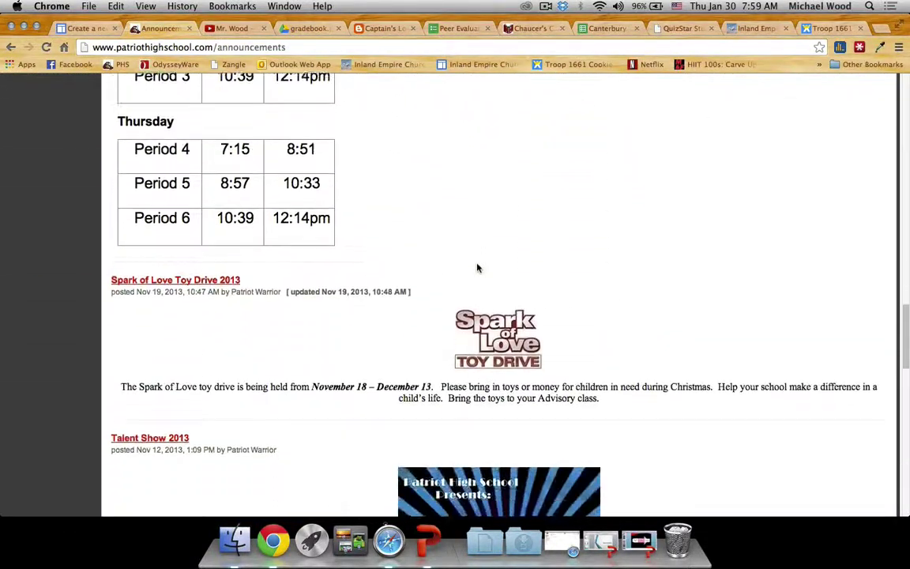
scroll(477, 267, up, 20)
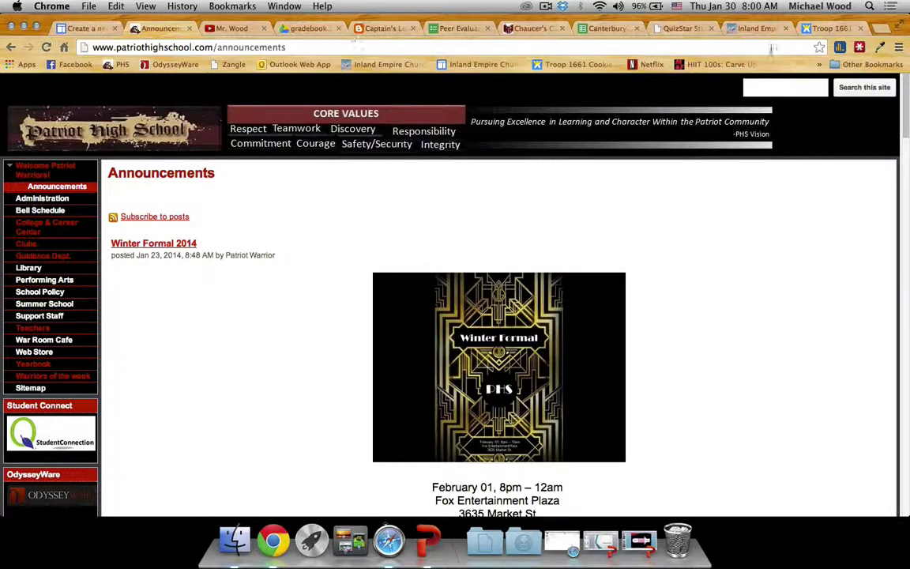
click(78, 28)
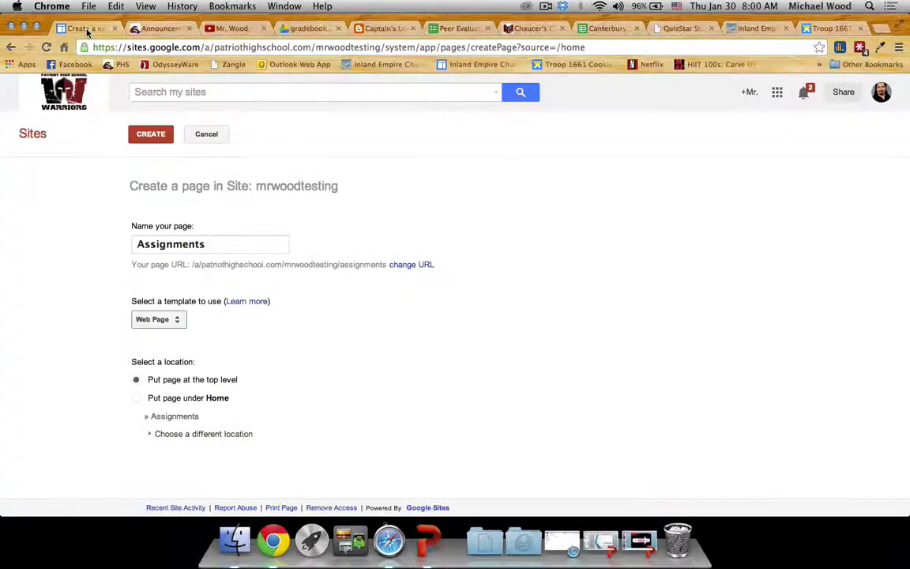
click(403, 362)
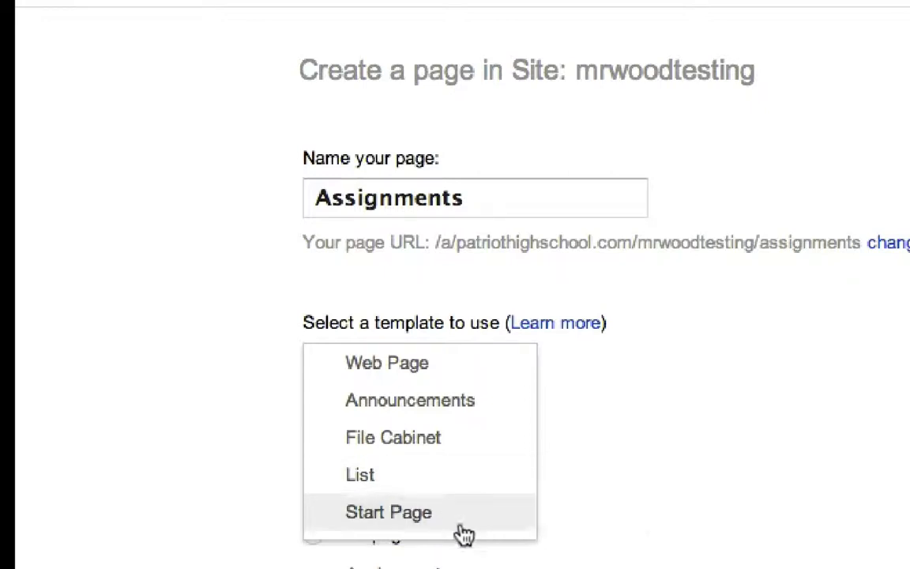
click(677, 481)
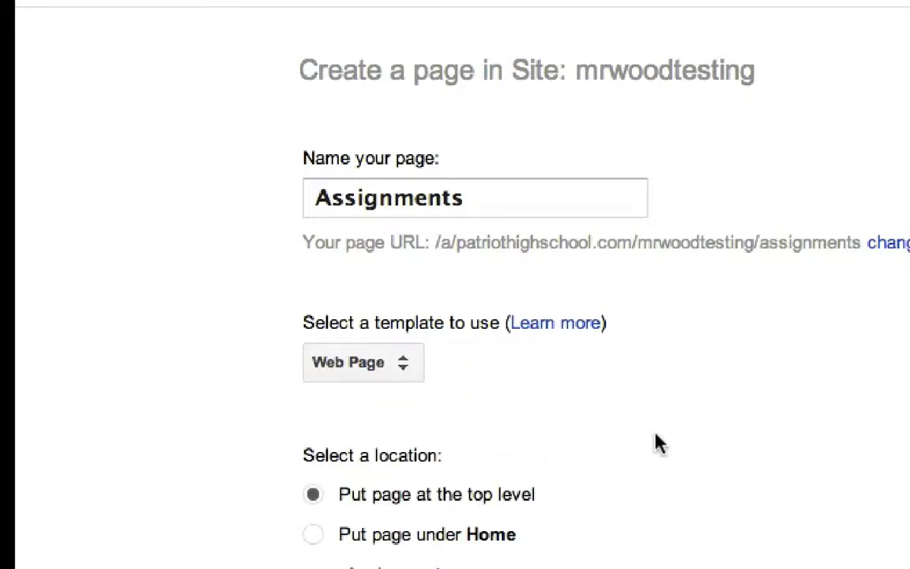
Keep the Assignments page at the top level and create it
scroll(655, 435, down, 1)
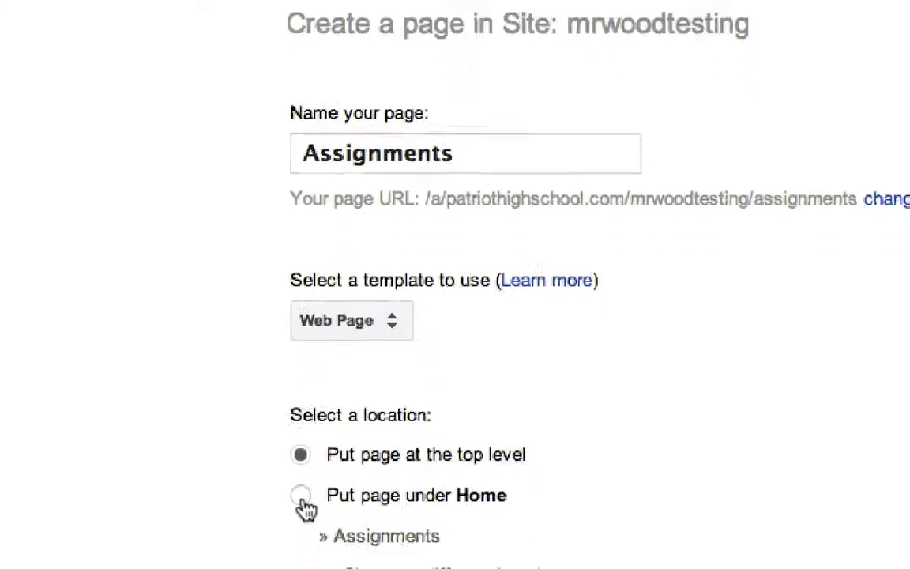
click(313, 534)
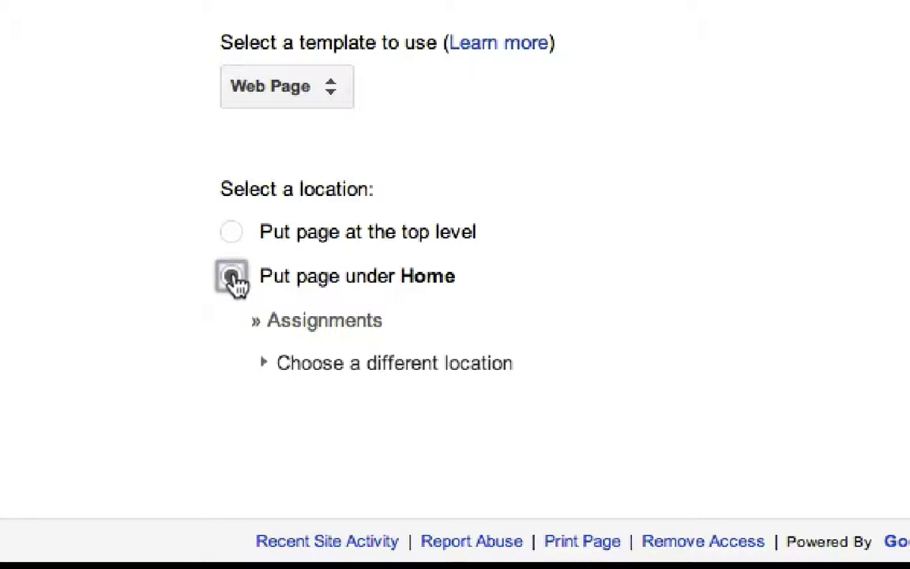
click(234, 236)
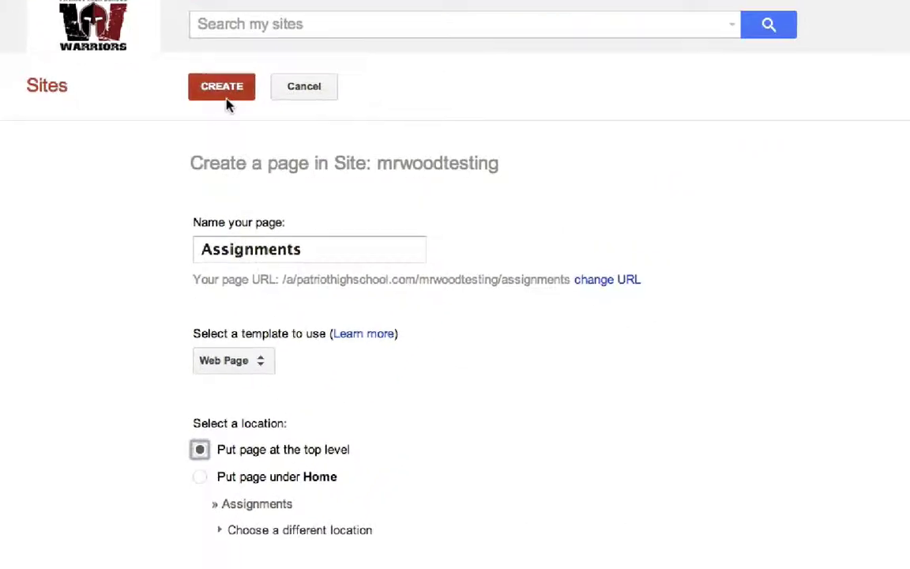
click(220, 93)
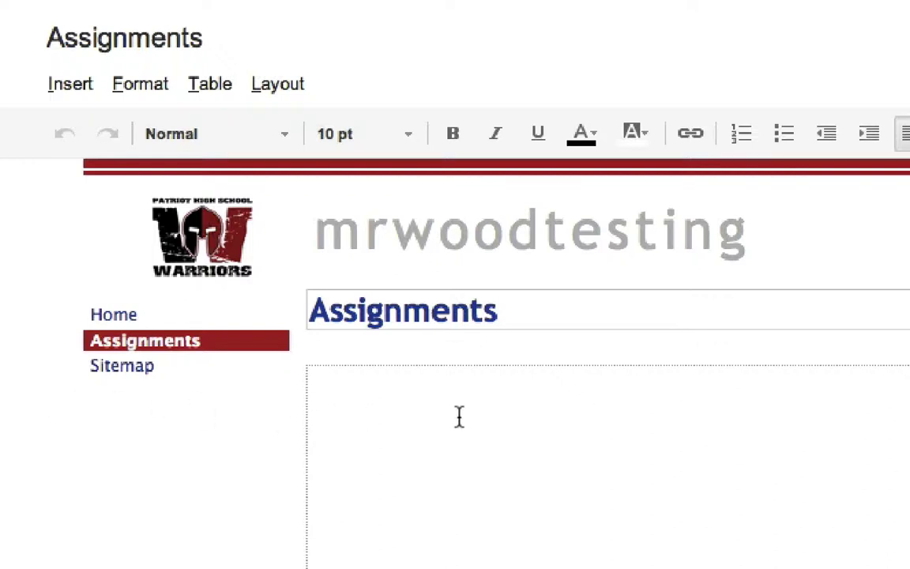
Insert a Google Calendar and select the English 12 calendar
click(71, 92)
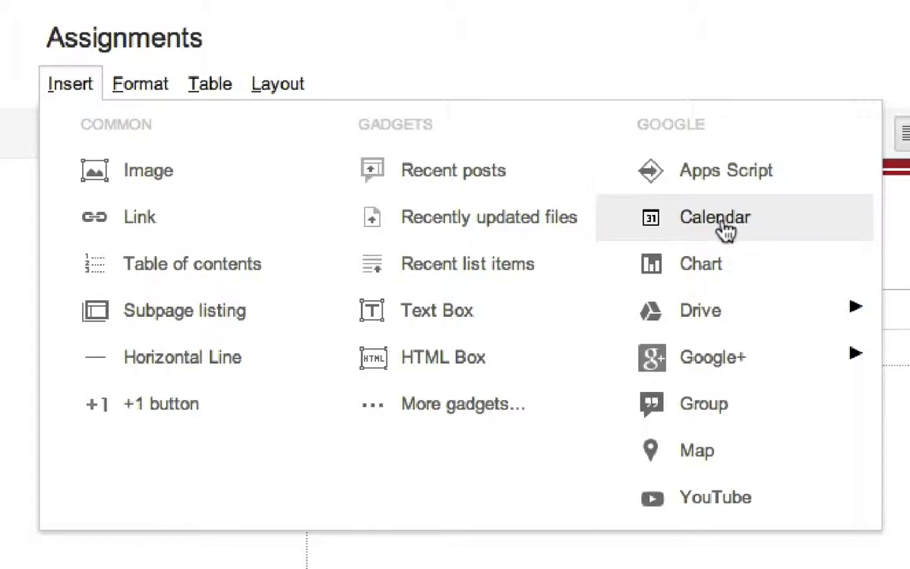
click(723, 223)
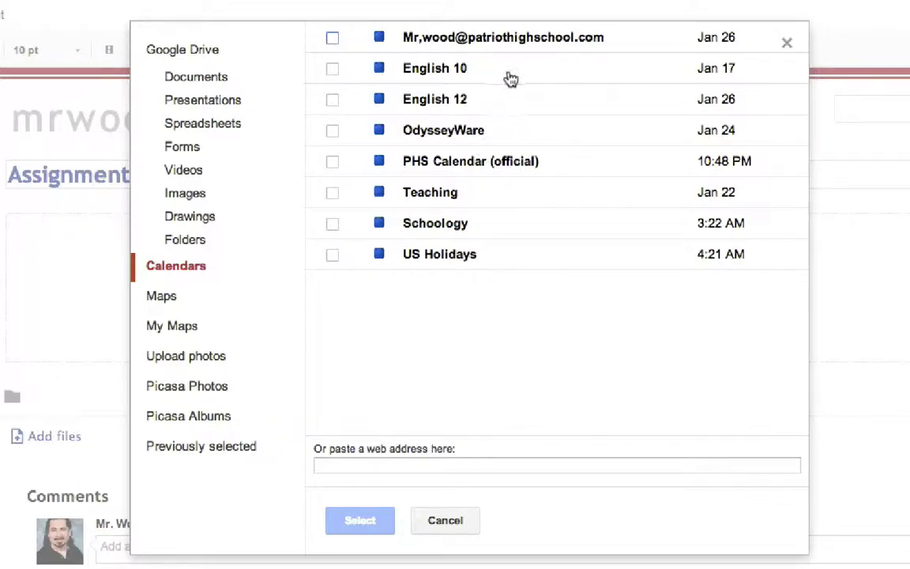
click(490, 100)
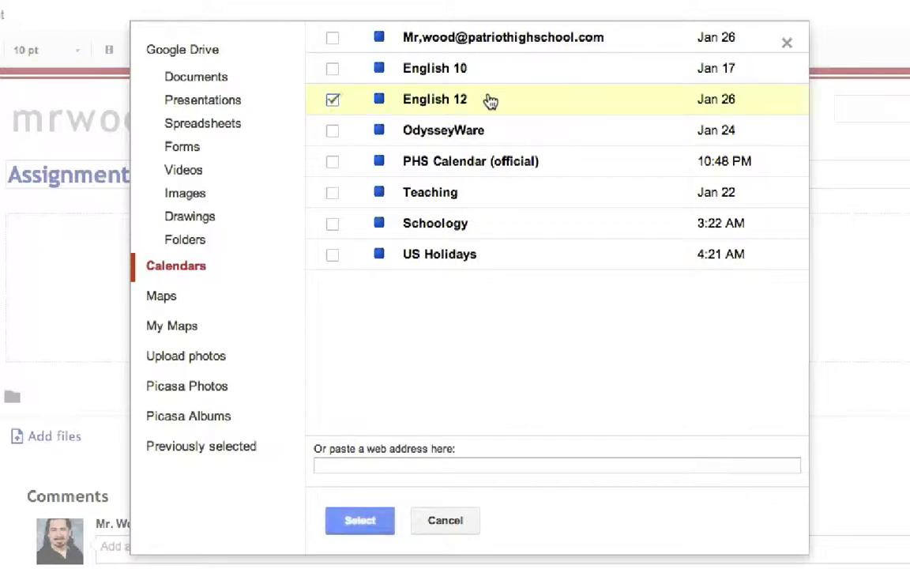
click(333, 162)
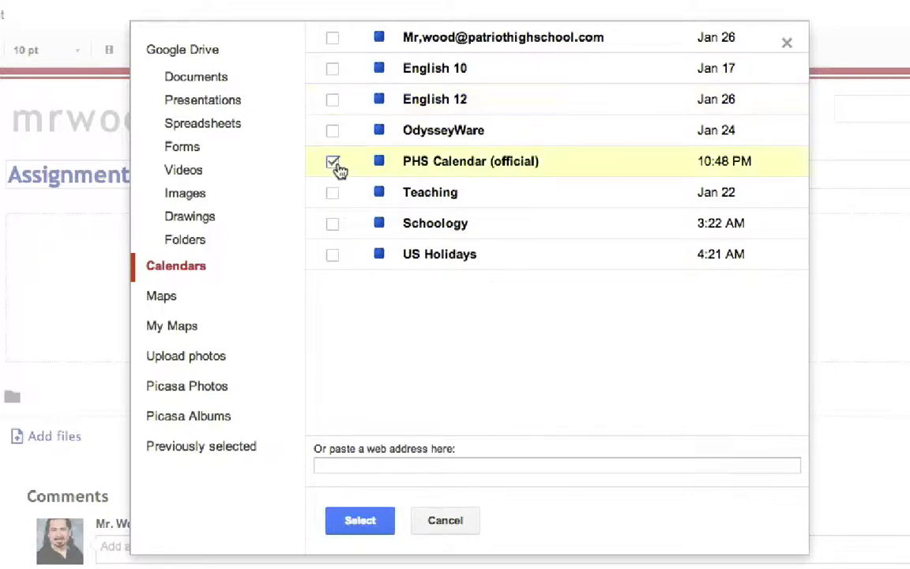
click(333, 99)
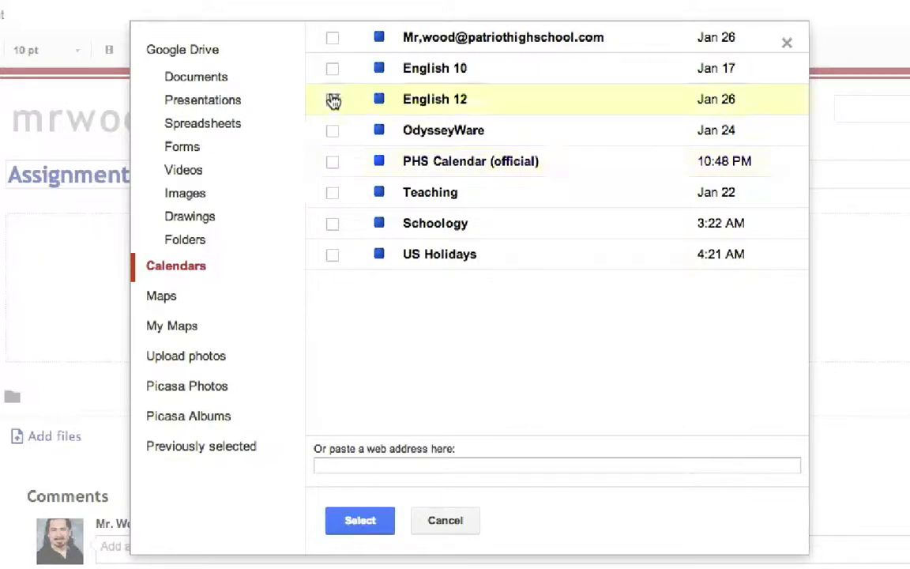
Embed the English 12 calendar with height 600 and title 'English 12'
click(361, 521)
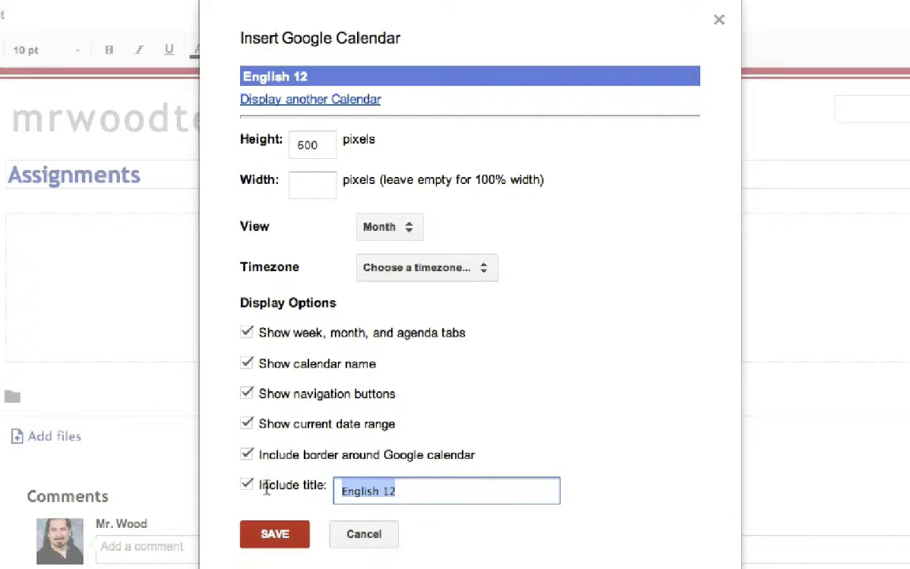
click(275, 535)
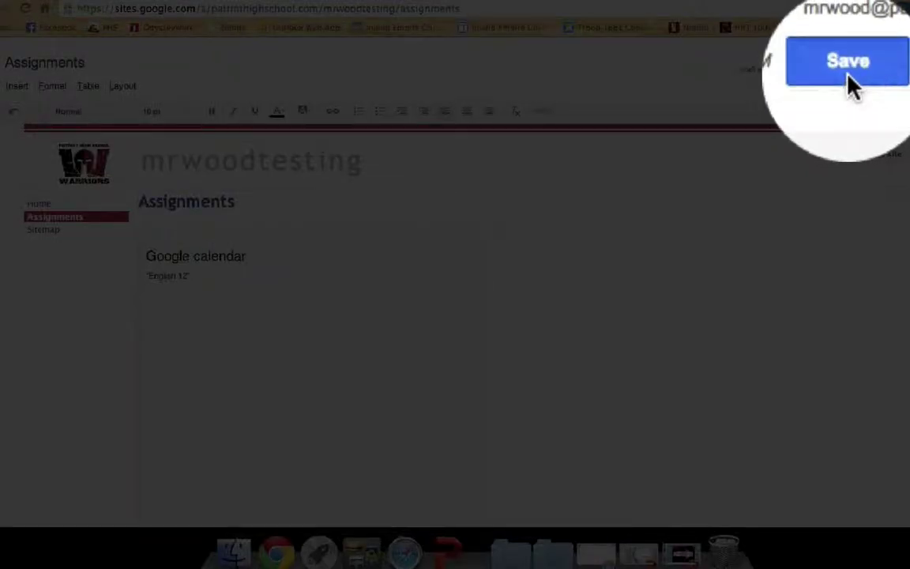
Save the Assignments page and scroll through the embedded English 12 calendar
click(850, 77)
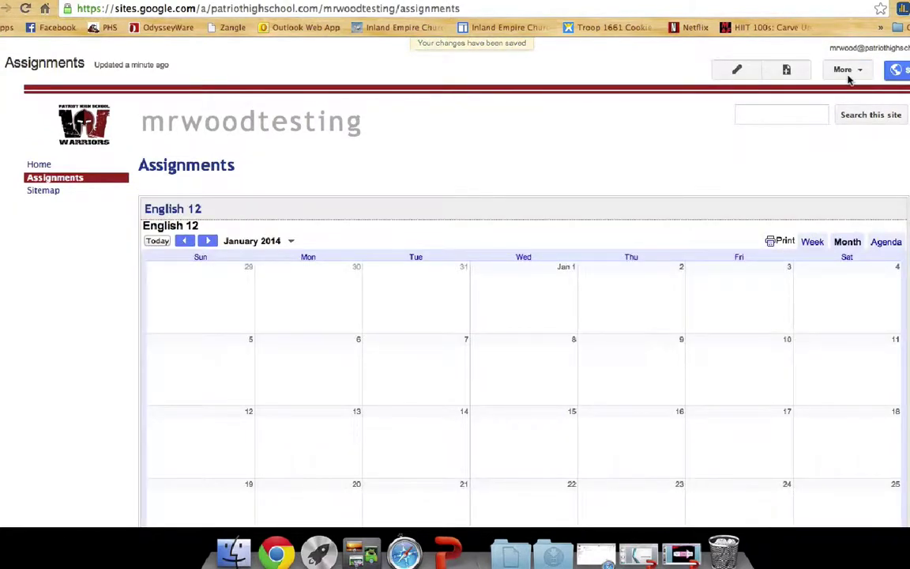
scroll(765, 178, down, 3)
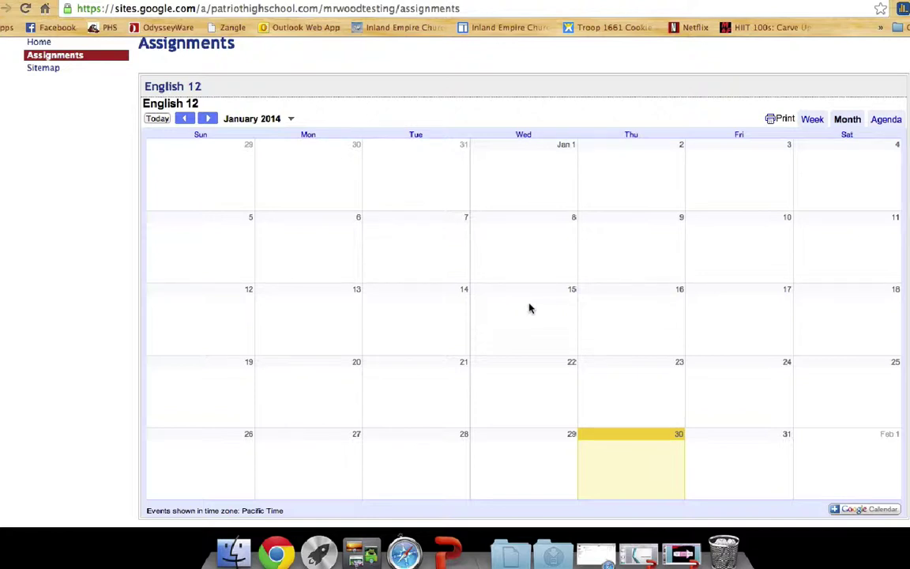
scroll(529, 309, up, 3)
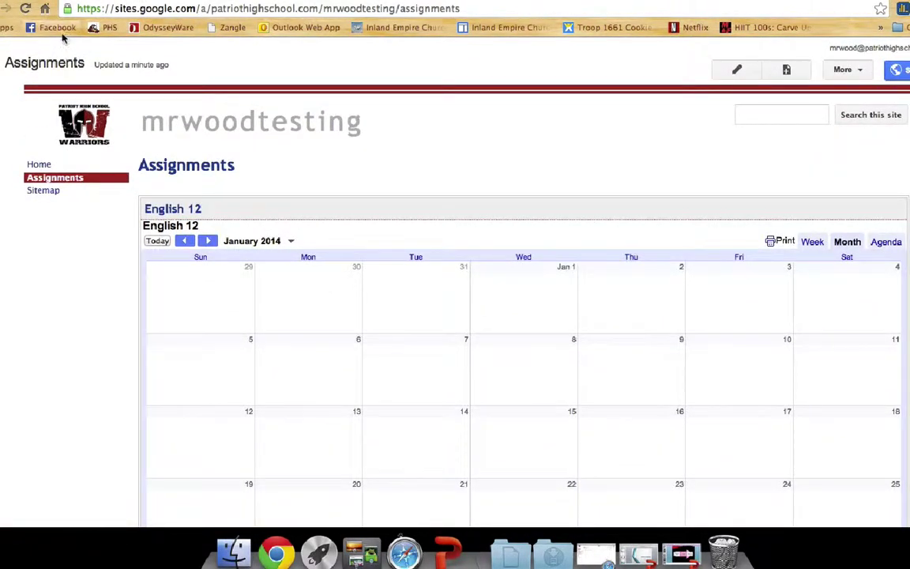
key(super+bracketleft)
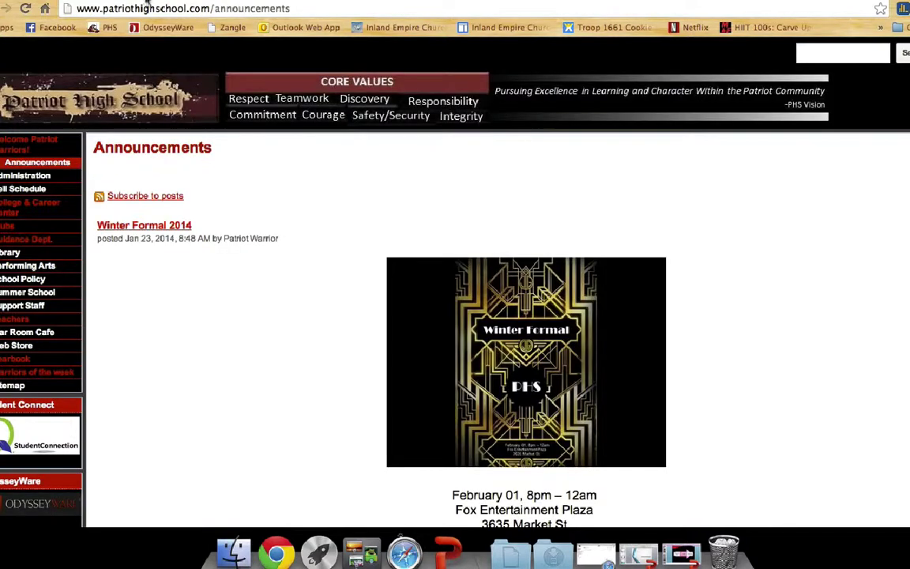
click(46, 8)
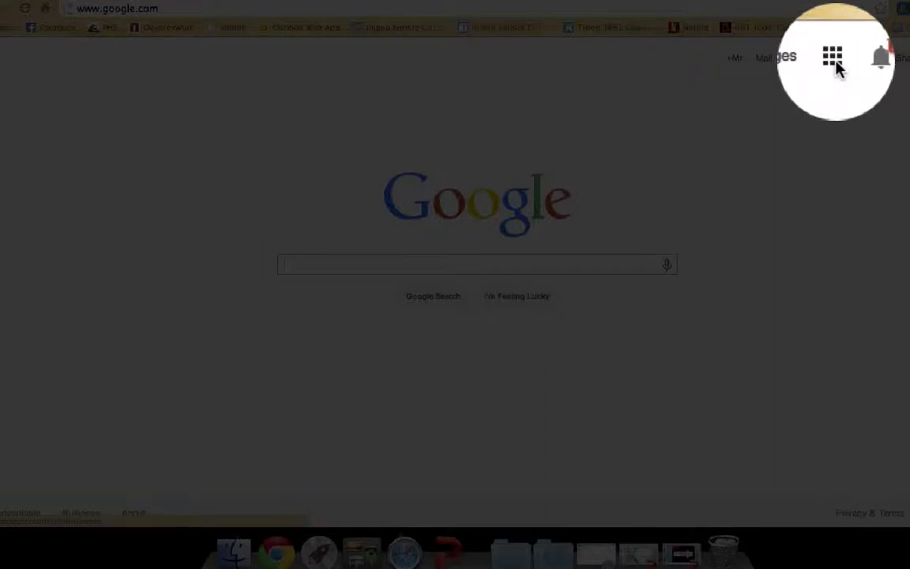
click(833, 57)
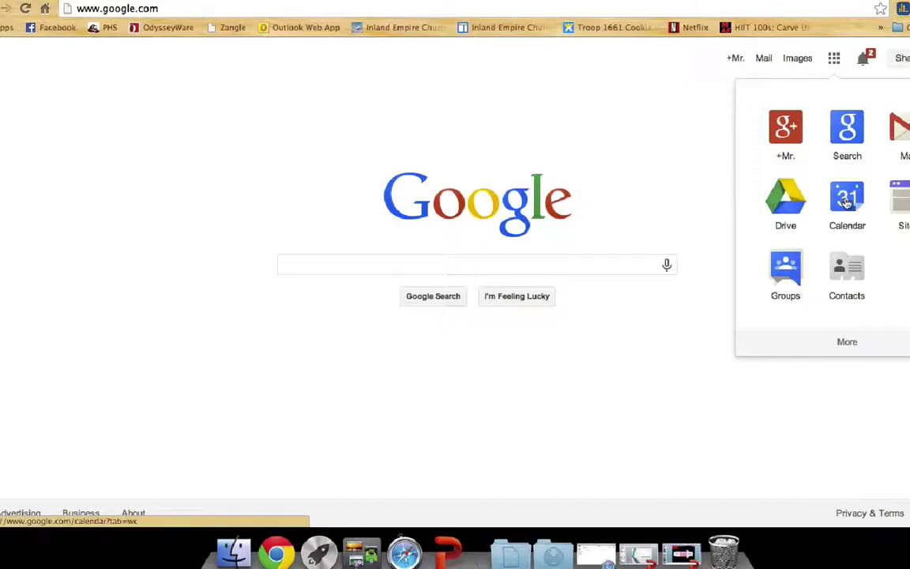
click(847, 204)
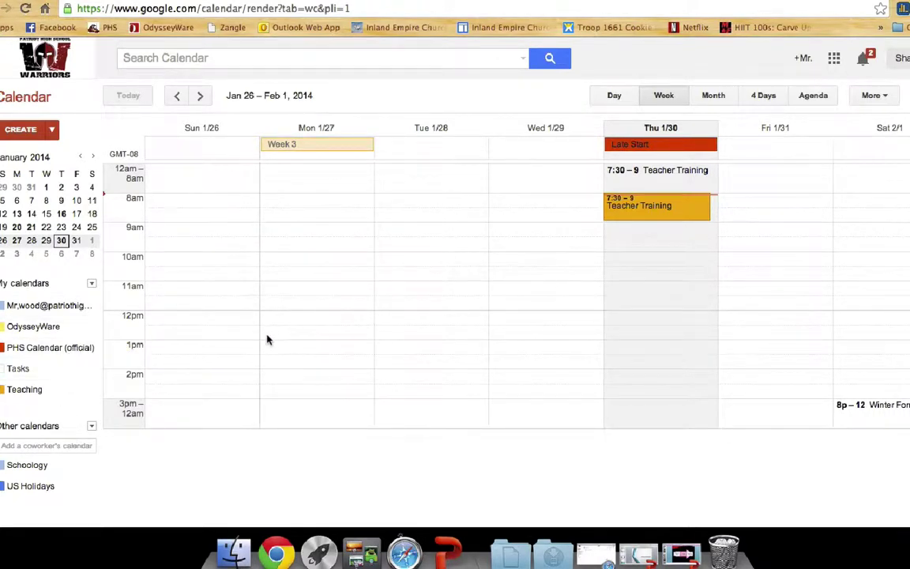
click(414, 251)
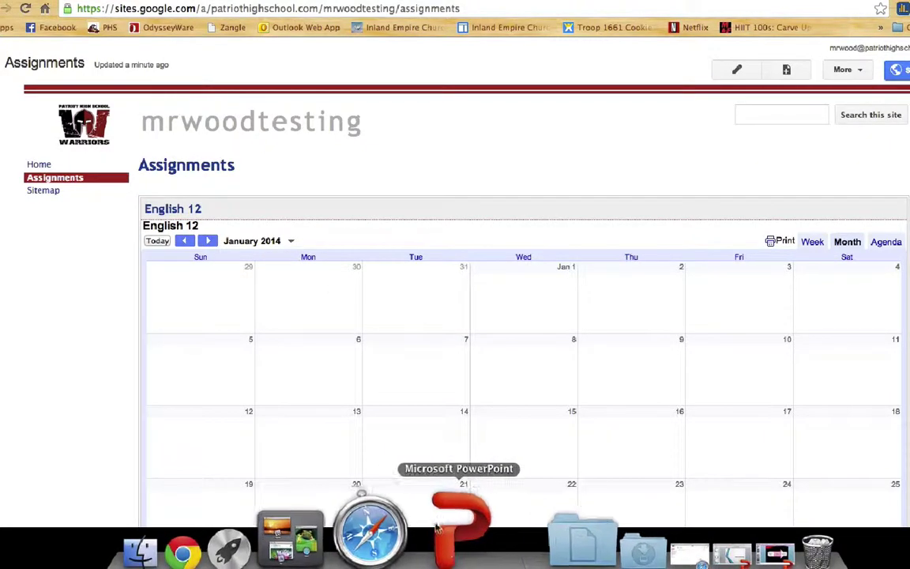
click(448, 551)
scroll(57, 186, up, 8)
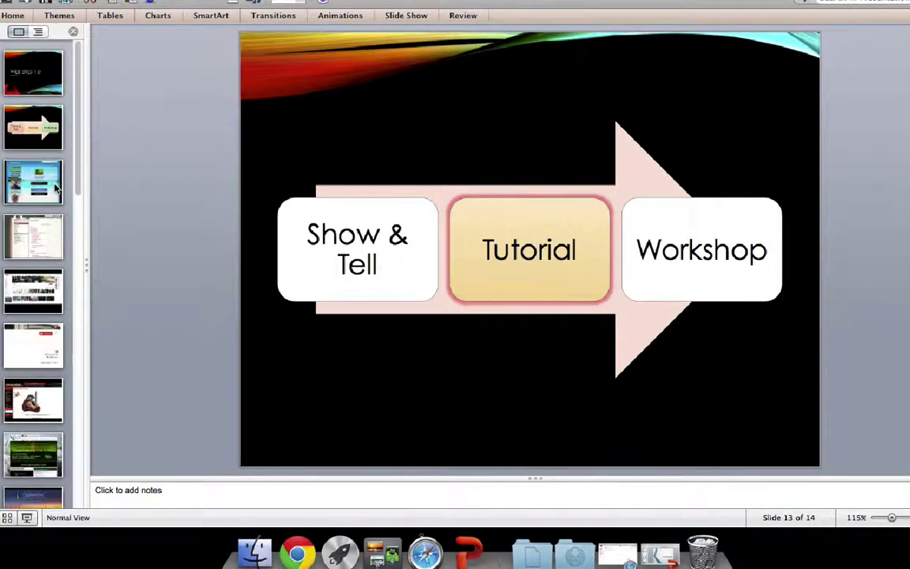
click(33, 182)
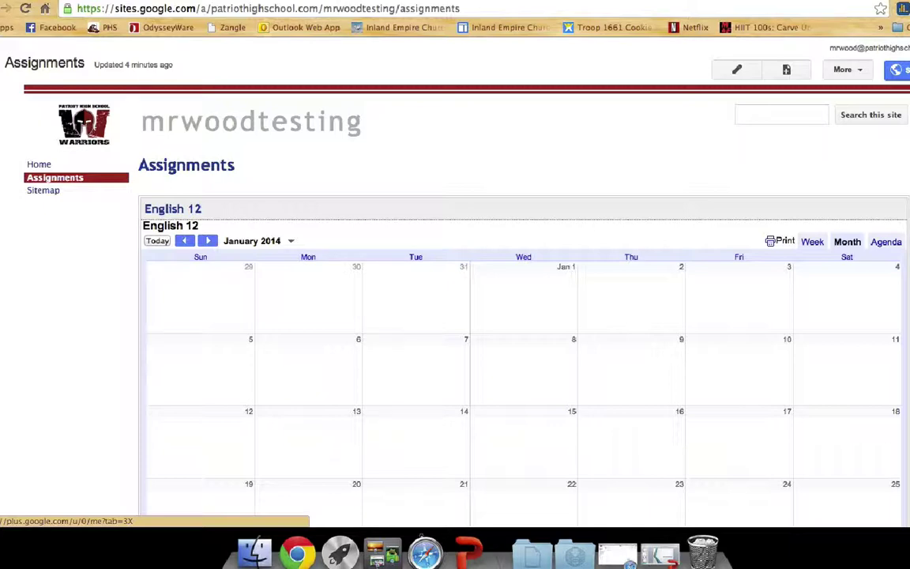
Return to the mrwoodtesting Home page and begin a new page with the New page tool
click(37, 164)
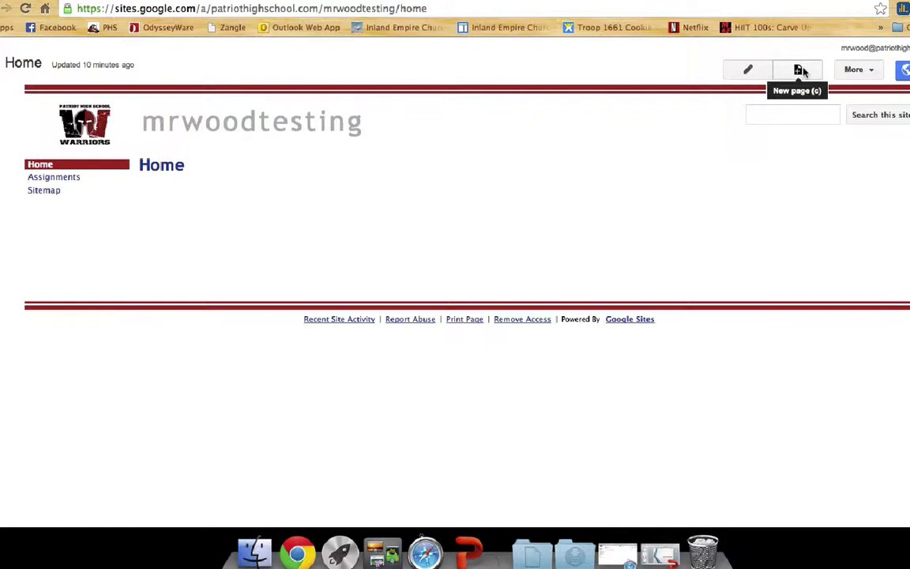
click(800, 70)
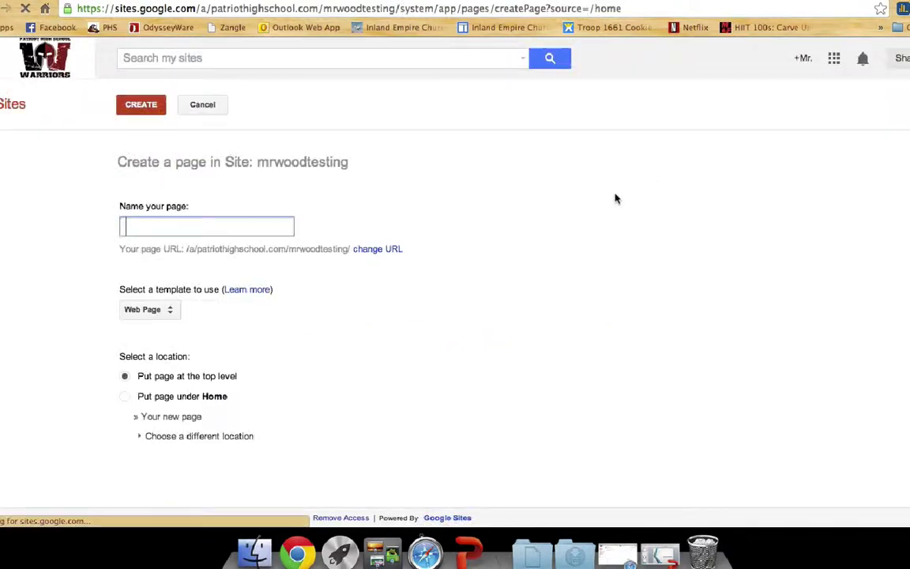
Cancel the Create a page form, leaving the page name blank
click(199, 103)
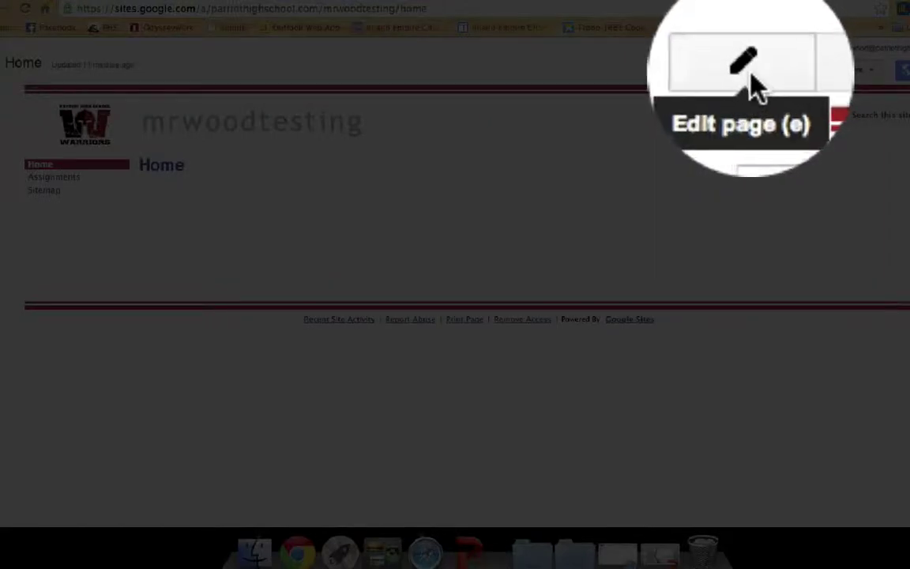
Put the Home page in edit mode, keep the one-column layout, and select the empty body
click(745, 69)
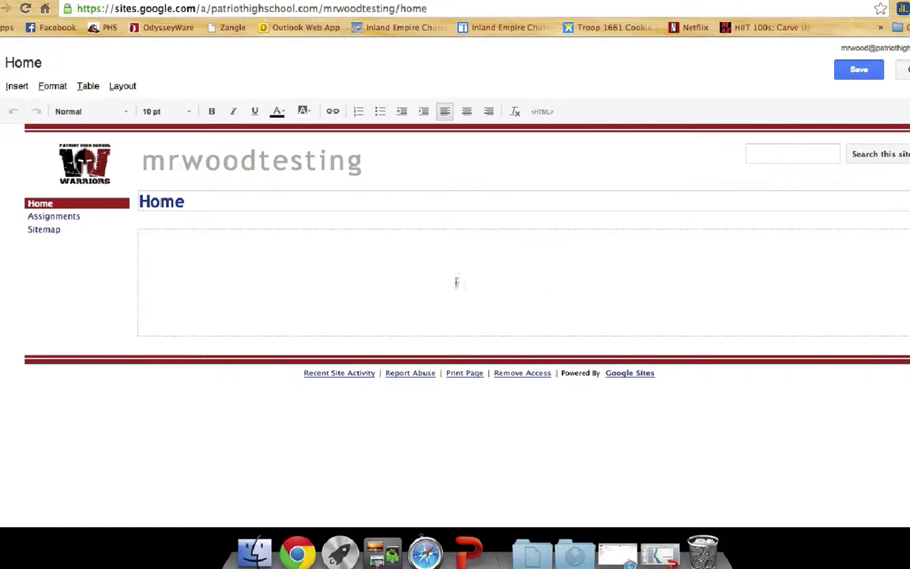
click(126, 87)
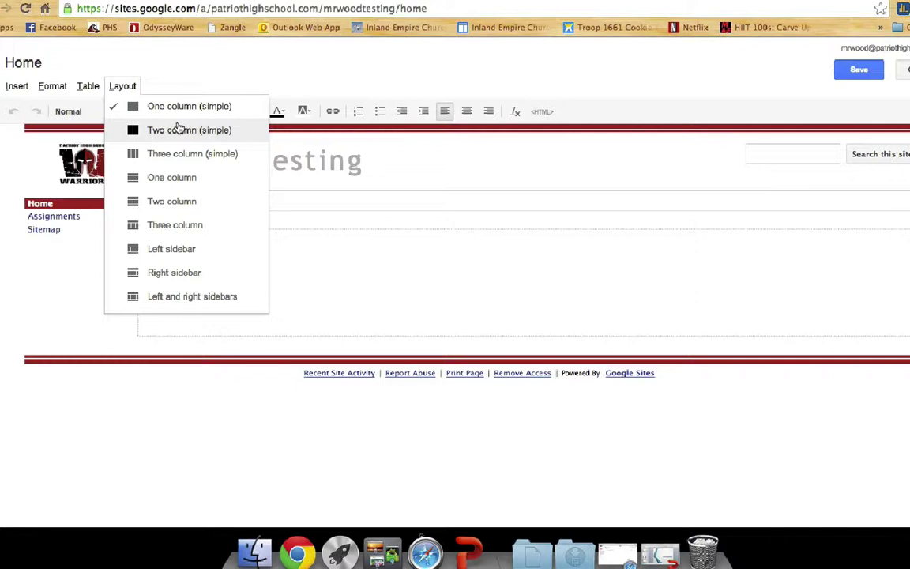
click(223, 75)
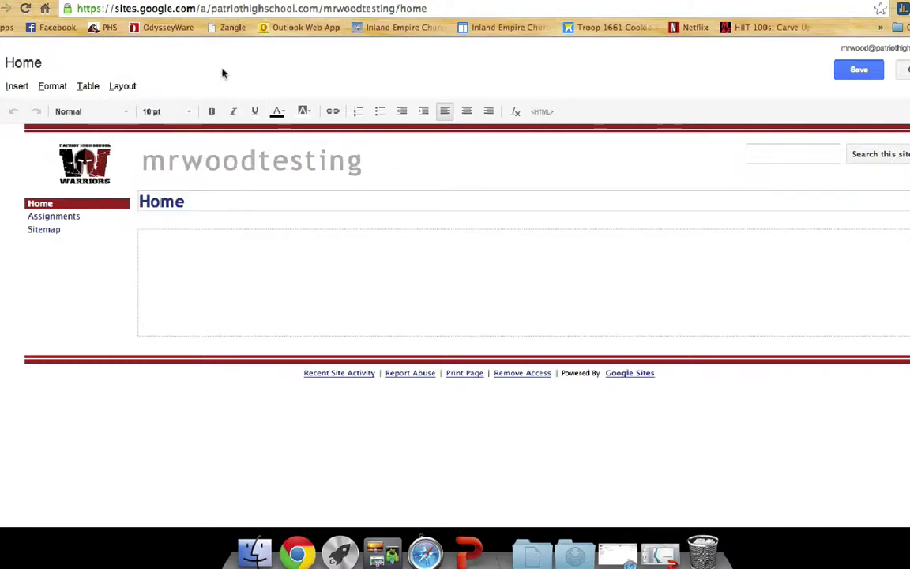
click(402, 249)
Upload the graduation-cap flyer Slide3.JPG from the computer and insert it into the Home body
click(19, 88)
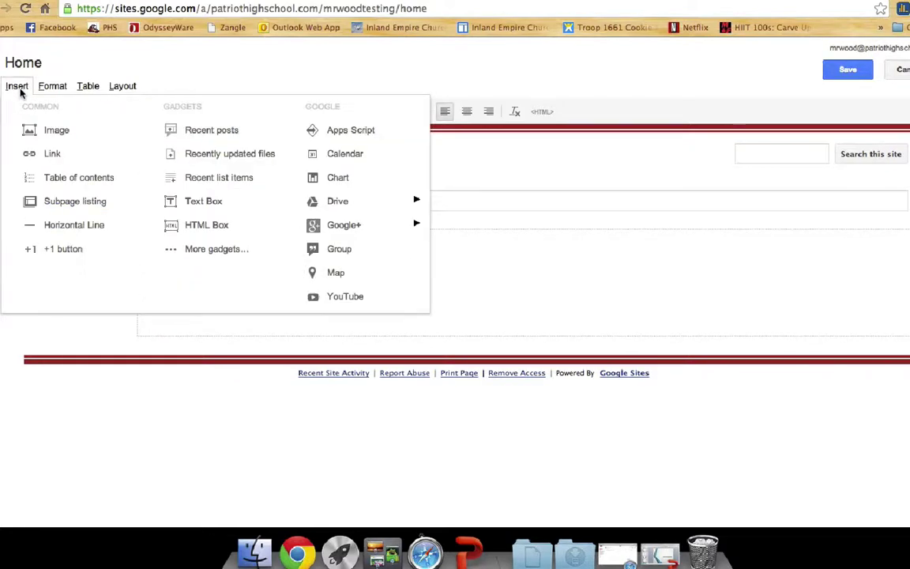
click(37, 131)
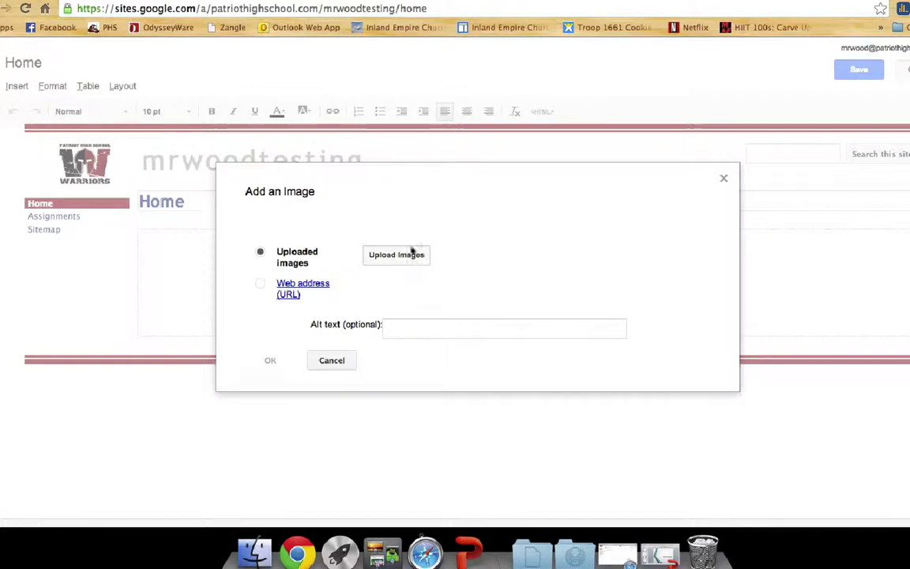
click(401, 259)
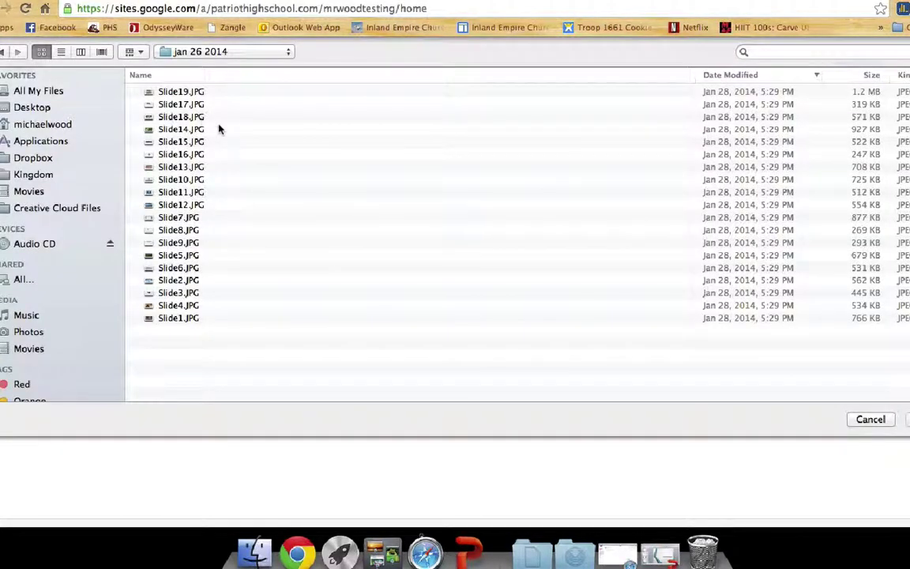
key(super+1)
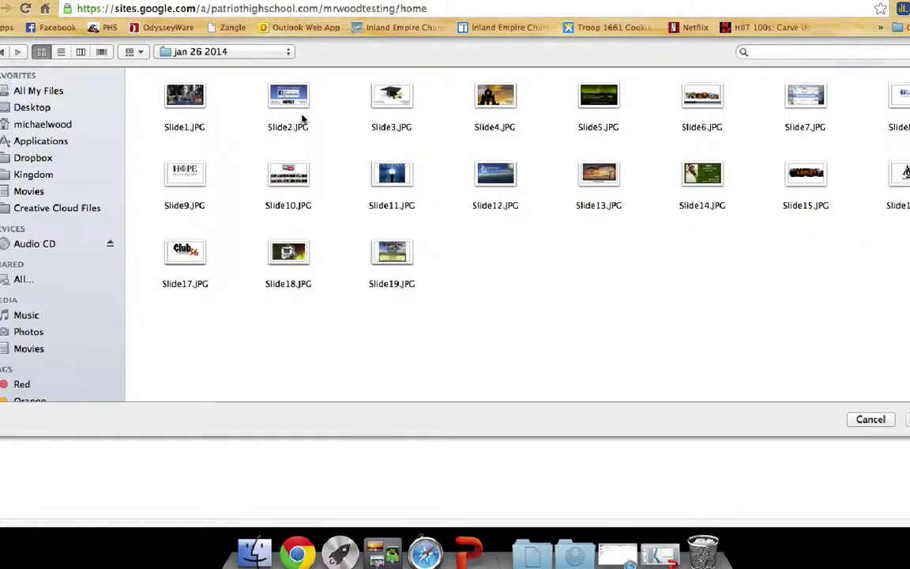
click(389, 102)
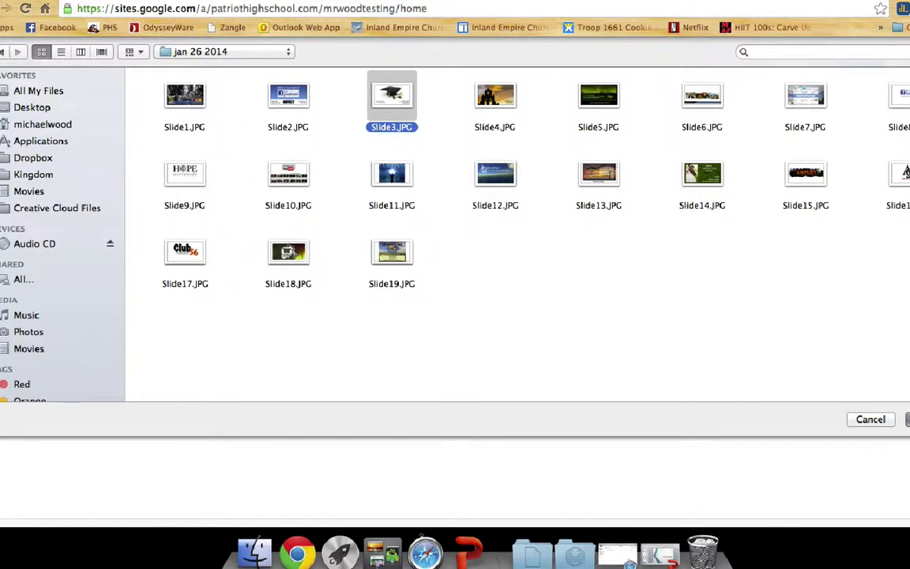
click(908, 419)
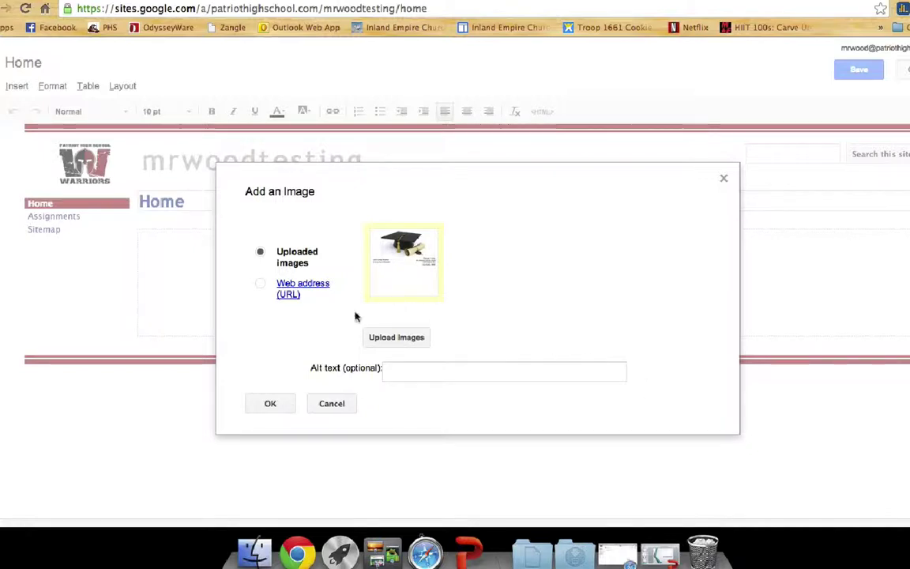
click(272, 404)
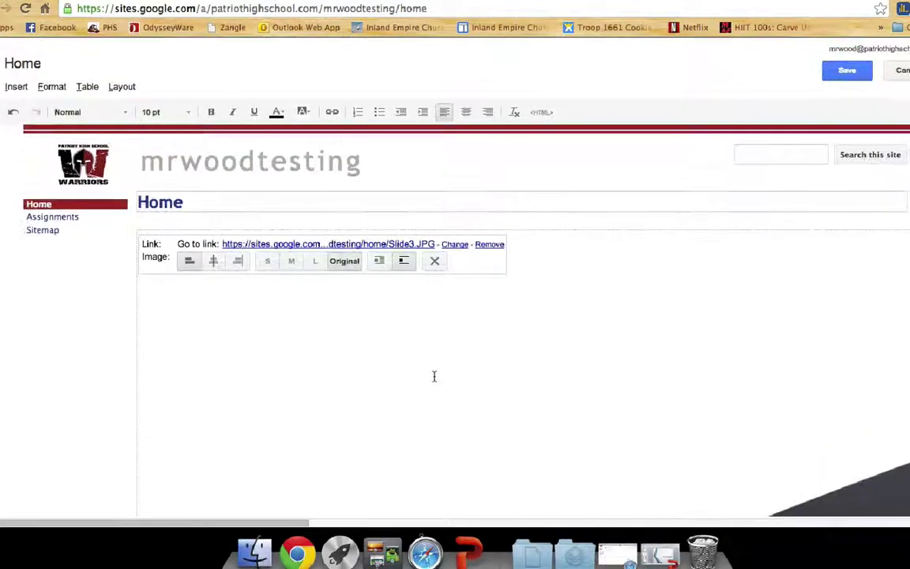
Resize the Slide3.JPG flyer through small and medium to large, then reselect it
click(299, 262)
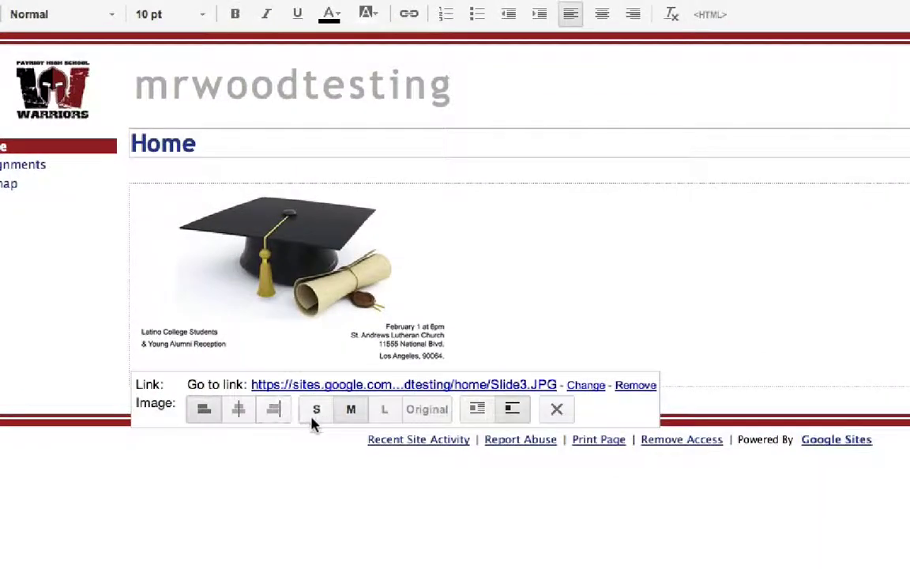
click(316, 412)
click(351, 340)
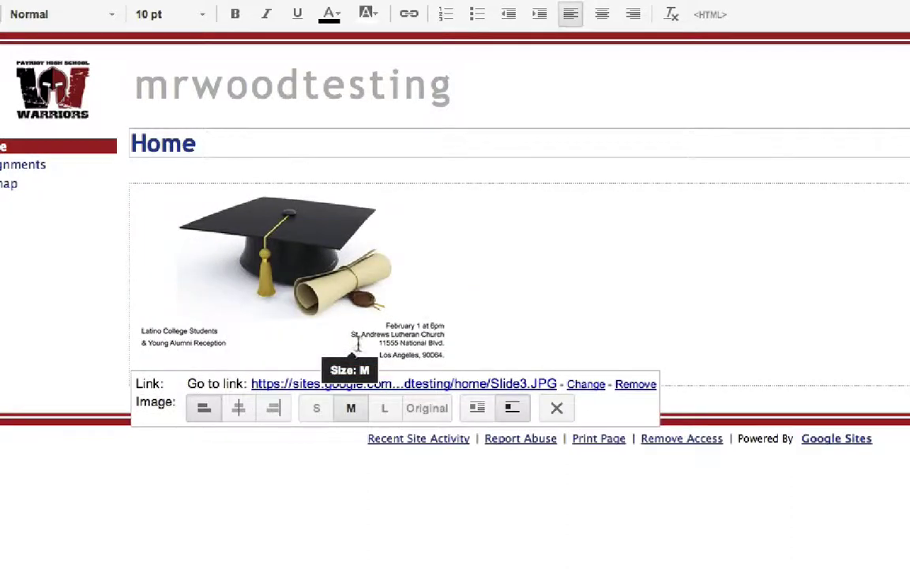
click(385, 408)
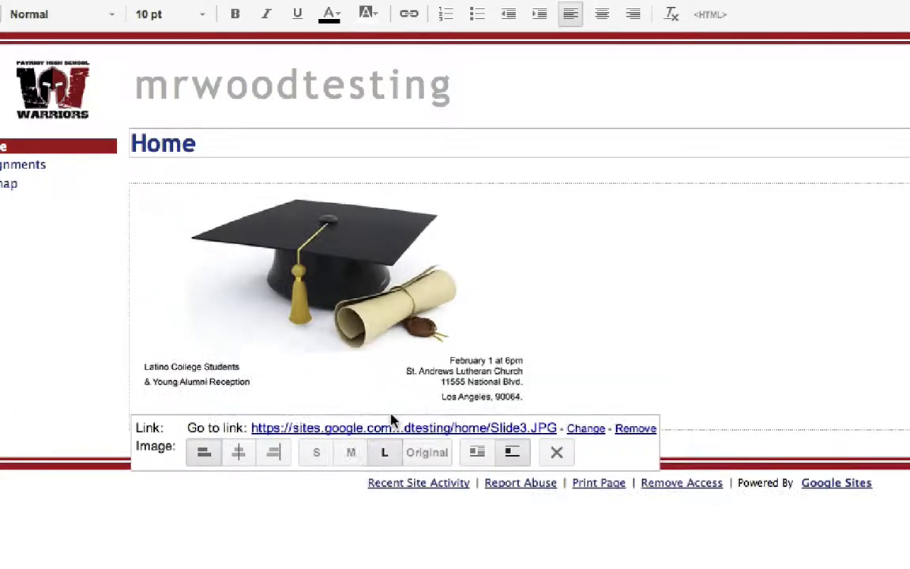
click(758, 315)
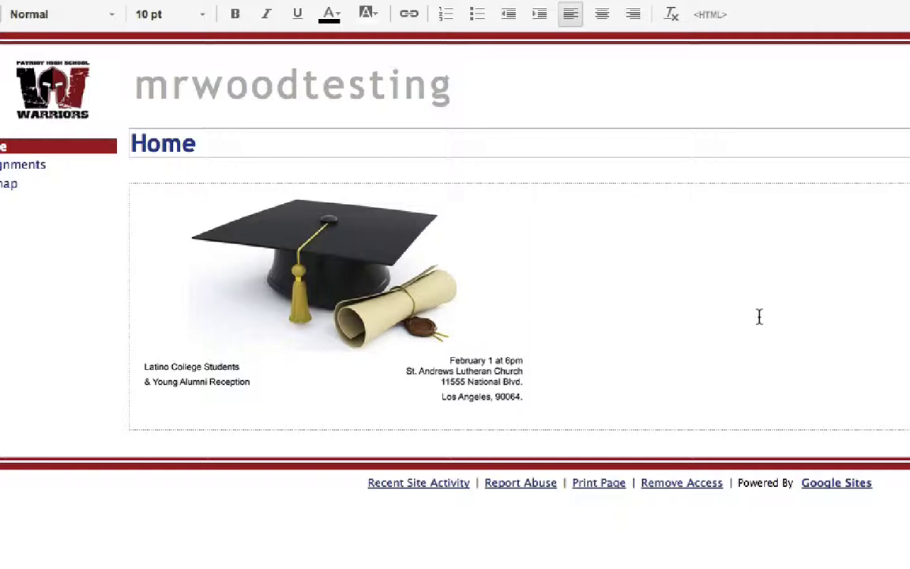
click(481, 296)
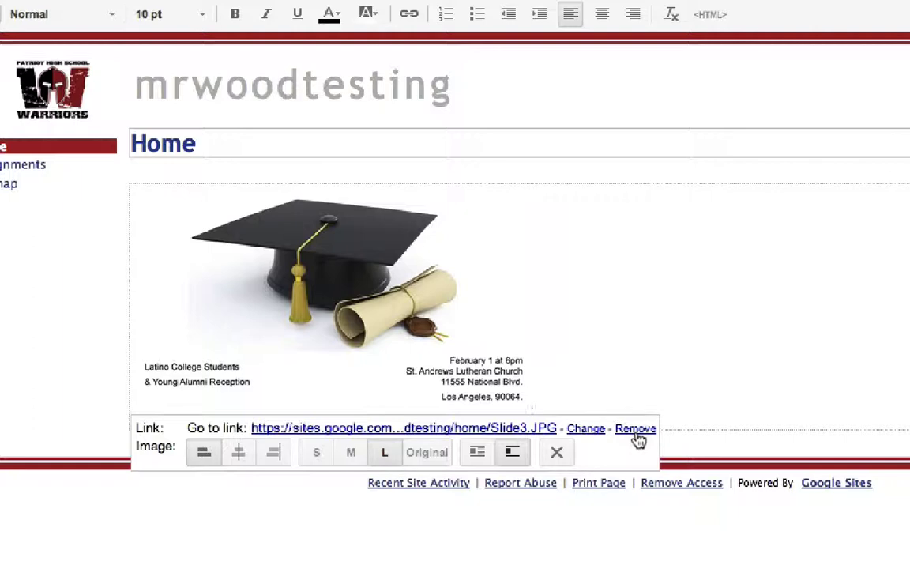
Keep the flyer's link address unchanged, switch the image to medium size, and save the Home page
click(586, 429)
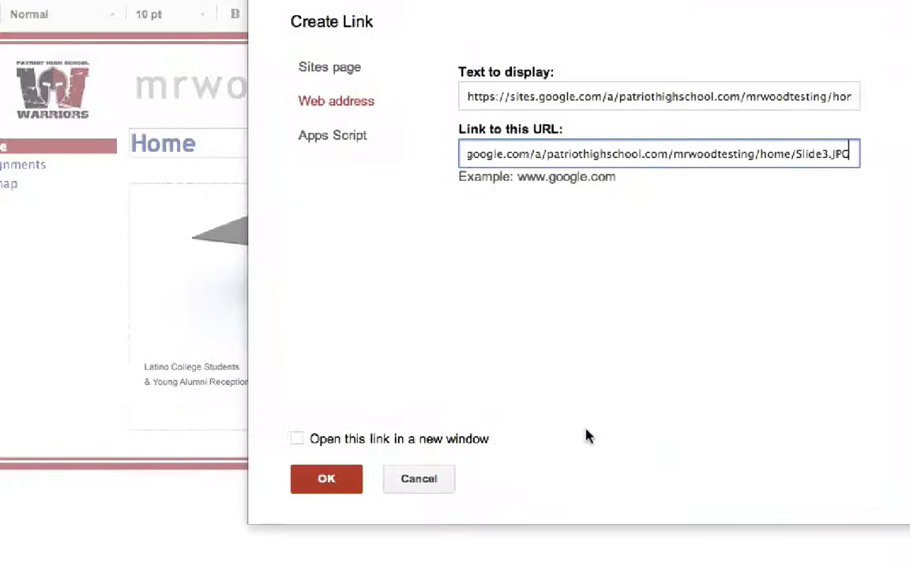
triple_click(634, 158)
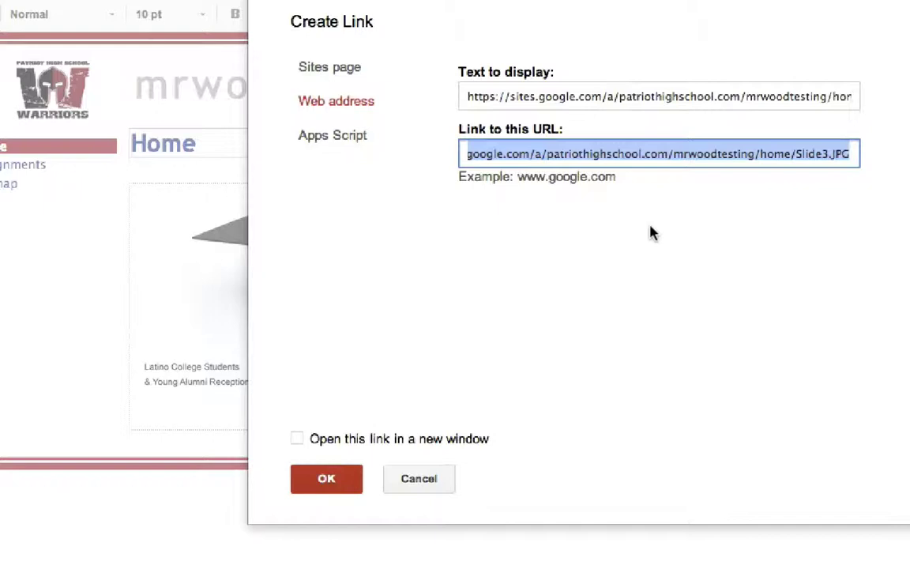
click(348, 479)
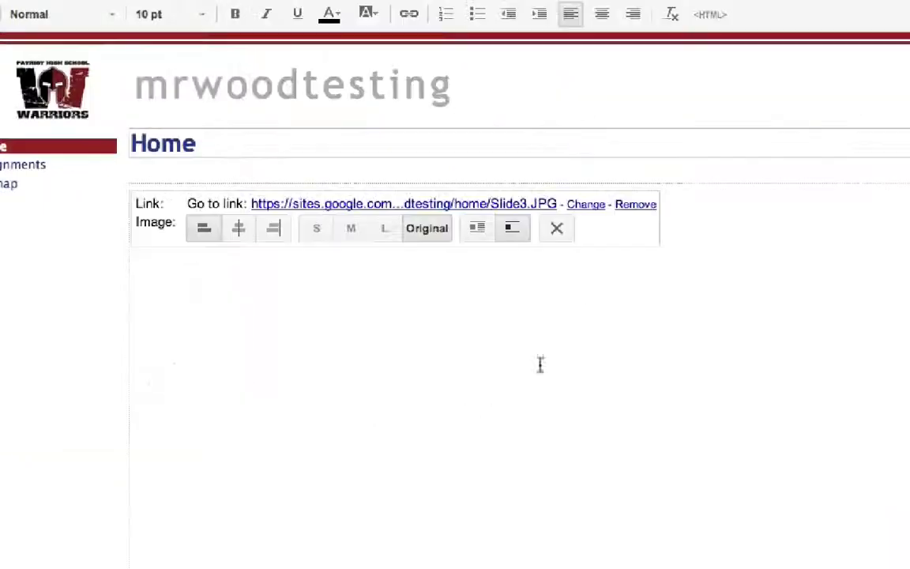
click(349, 237)
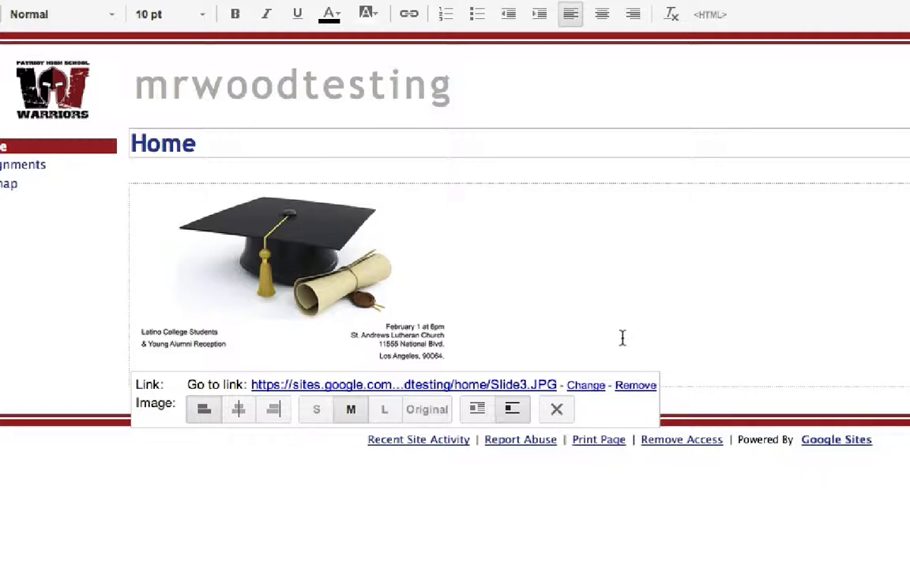
key(ctrl+s)
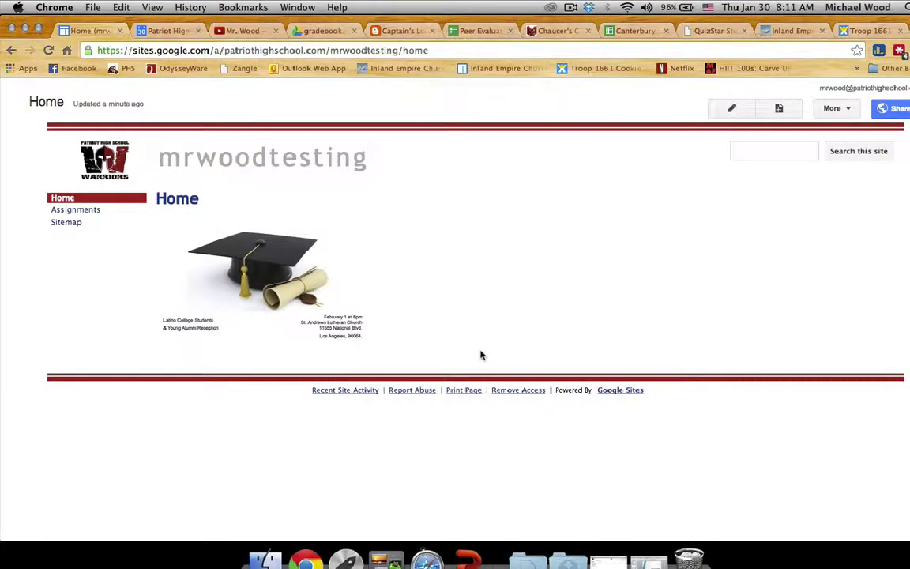
click(318, 302)
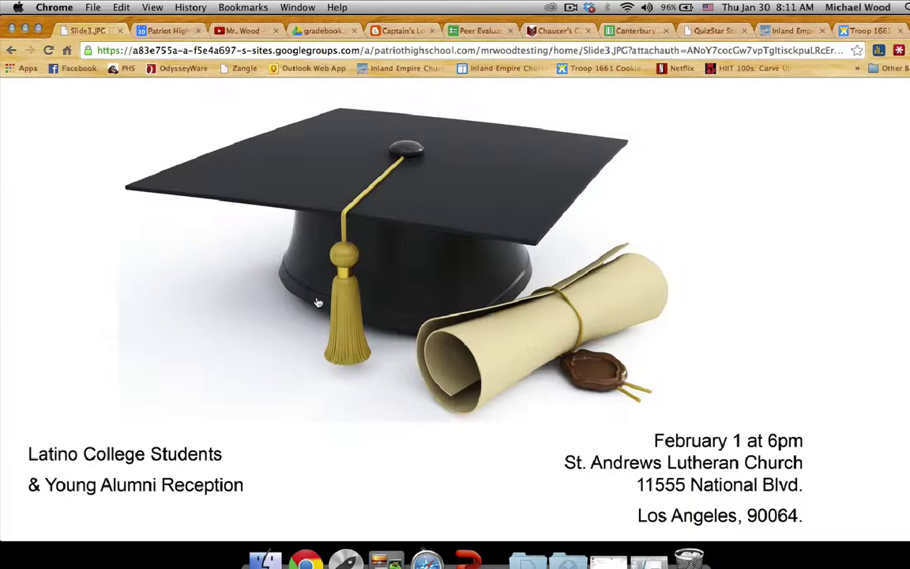
click(11, 51)
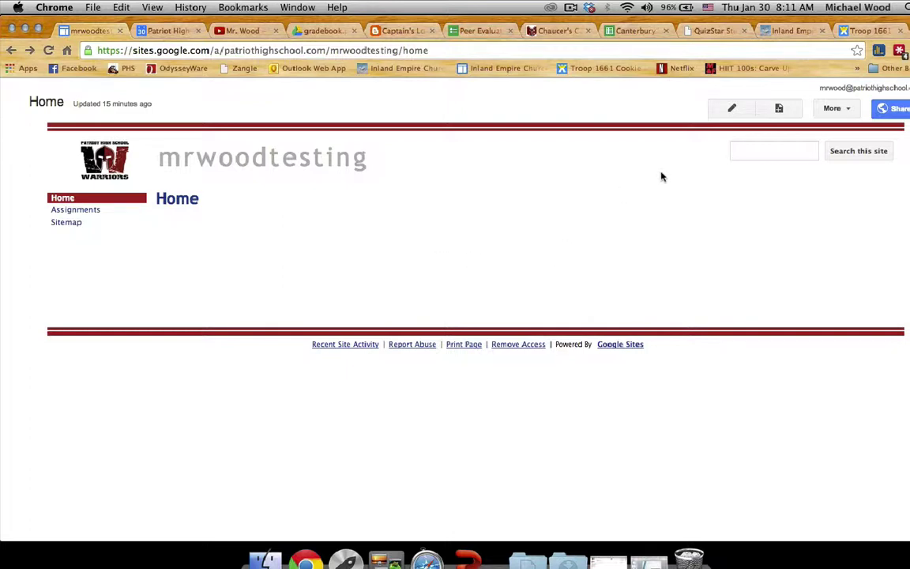
In the site's General settings, tick 'Automatically adjust site to mobile phones' and save
click(887, 105)
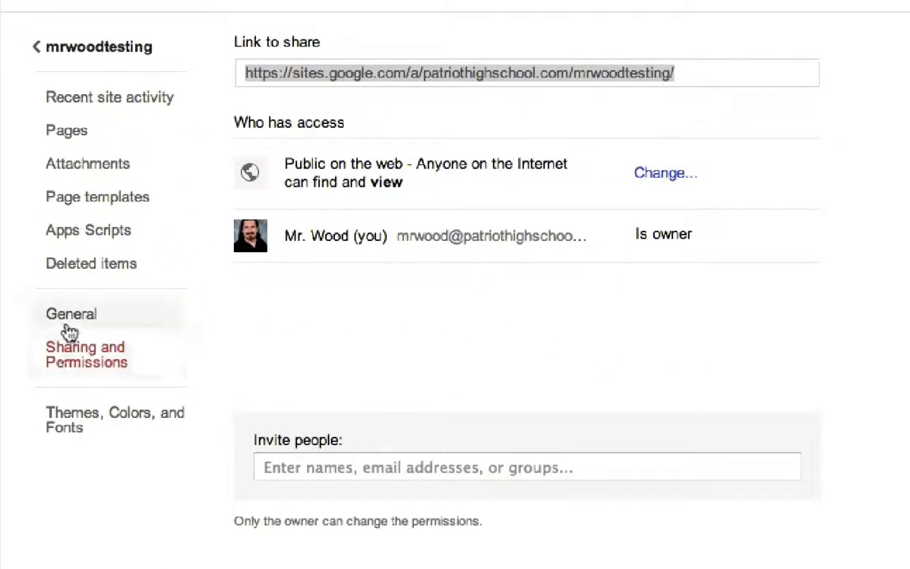
click(71, 321)
scroll(901, 316, up, 3)
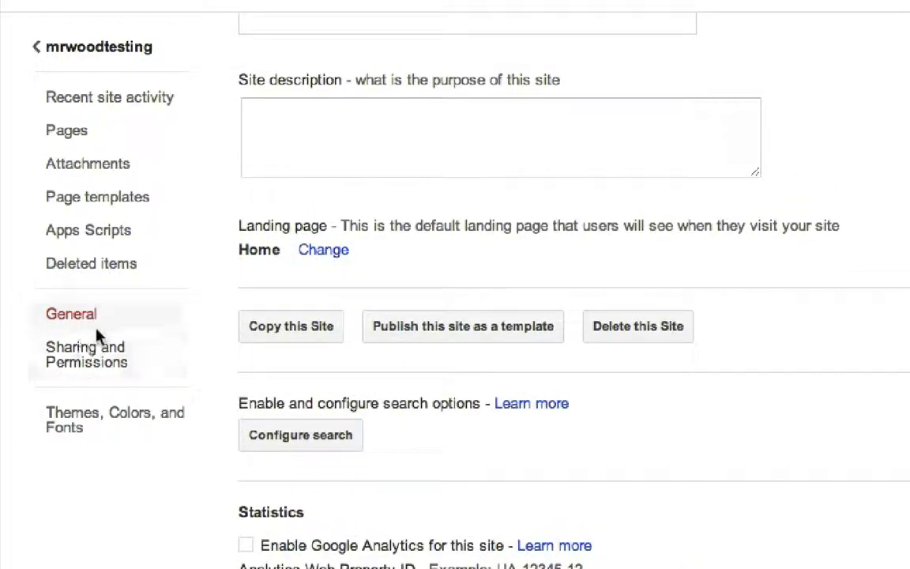
scroll(644, 338, down, 1)
scroll(644, 338, down, 8)
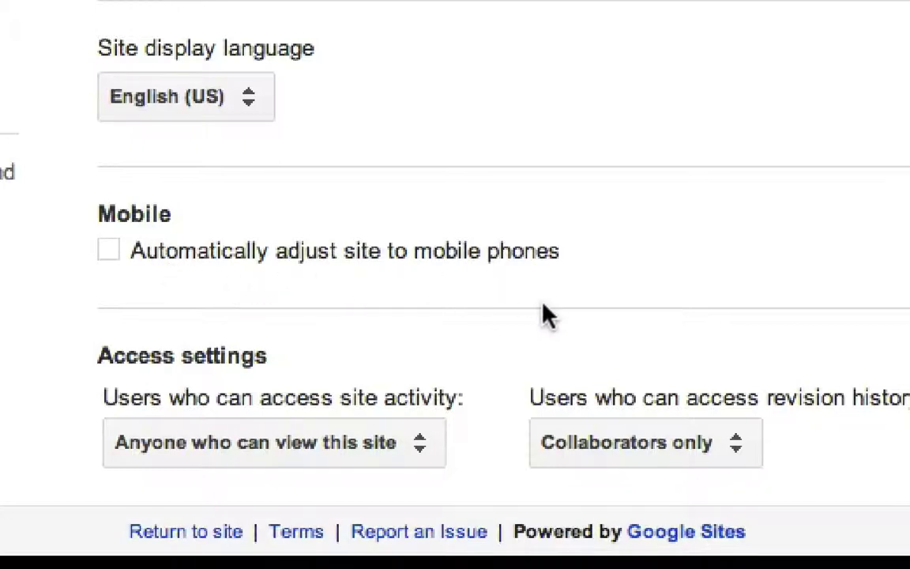
click(110, 253)
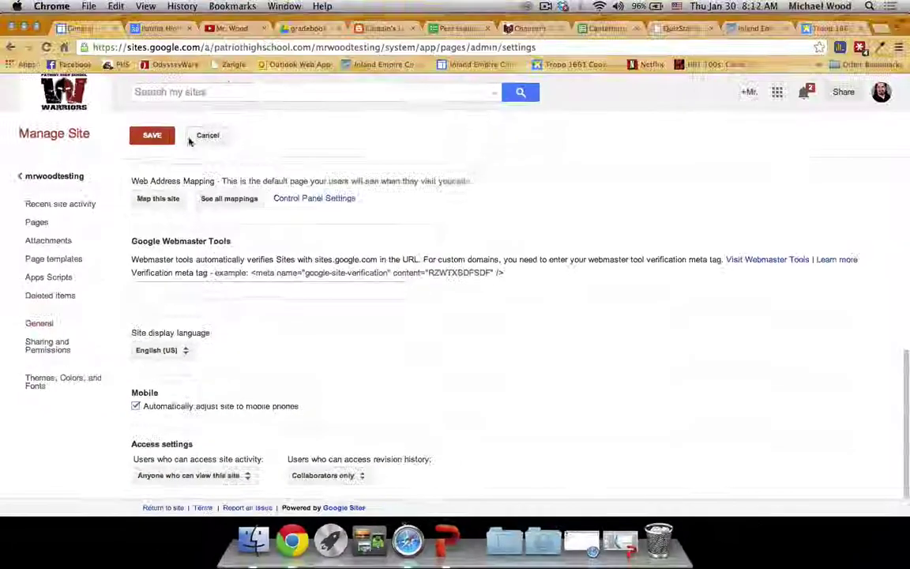
click(152, 136)
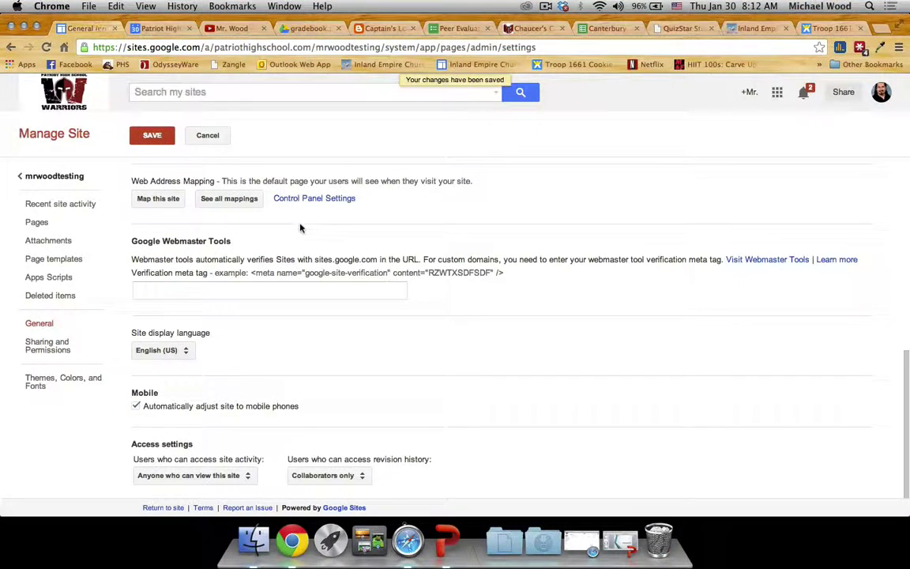